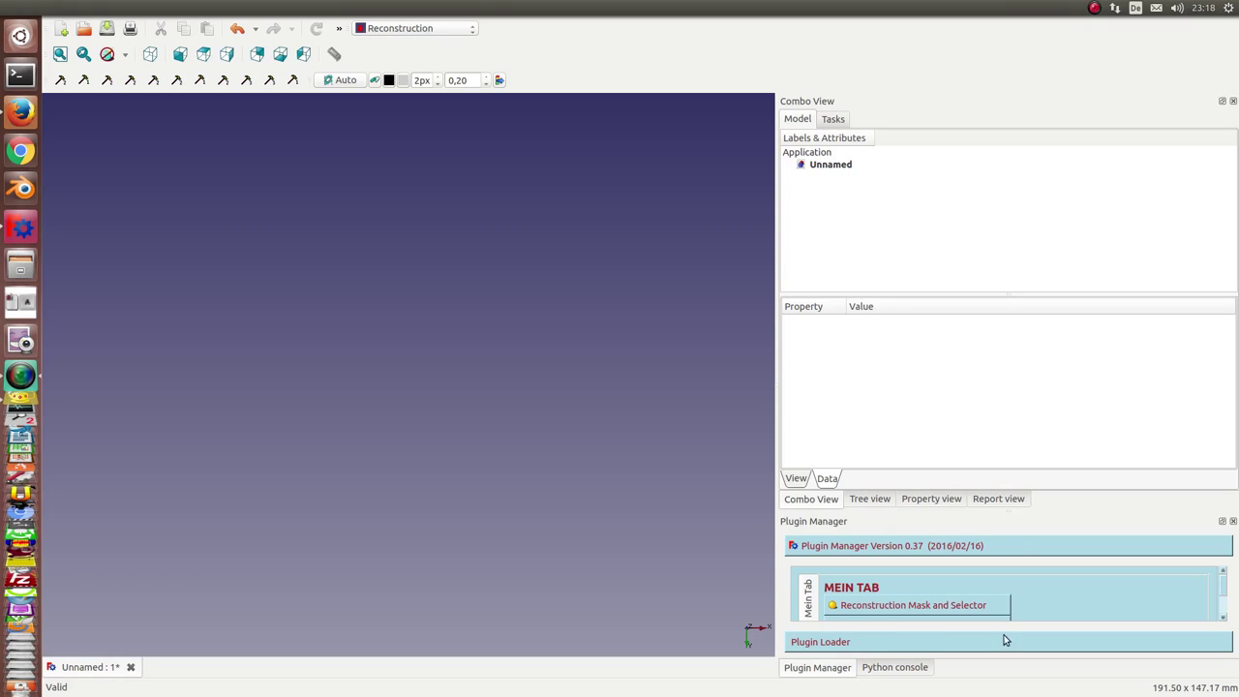
# Create the Reconstruction Mask and Selector, then open the My_ImageFile, My_Skeleton and My_PathAnalyzer views side by side.
pyautogui.click(954, 605)
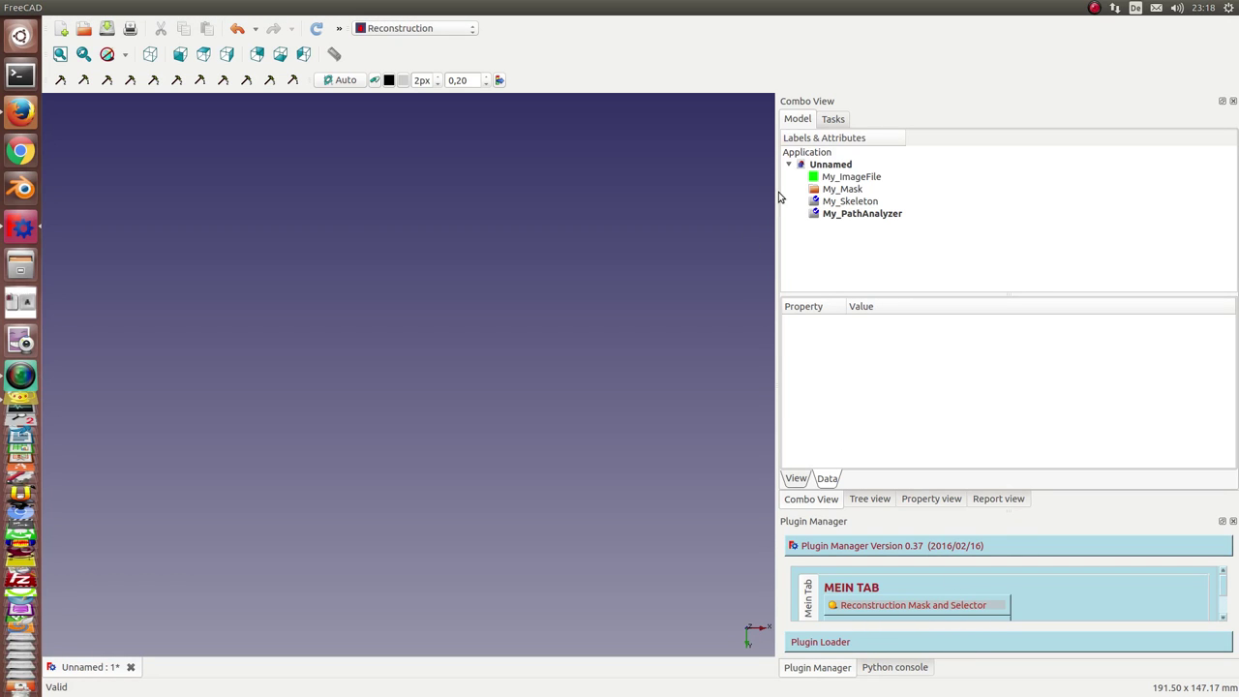
pyautogui.doubleClick(852, 177)
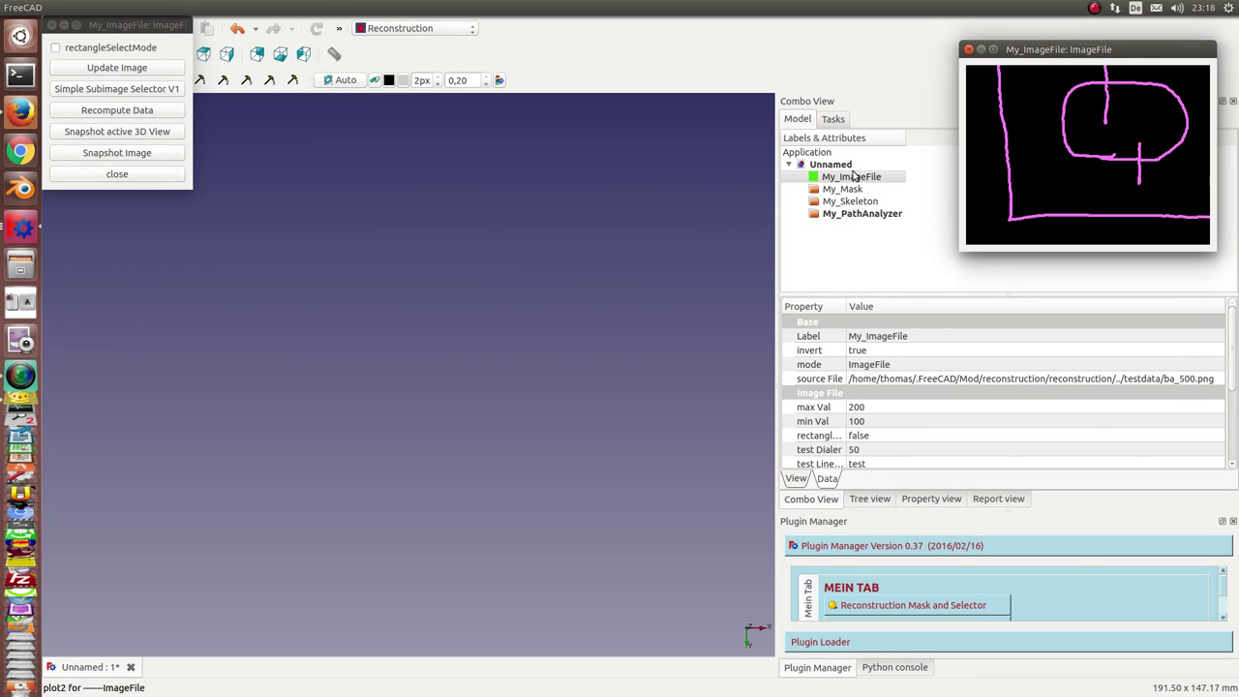
pyautogui.doubleClick(849, 202)
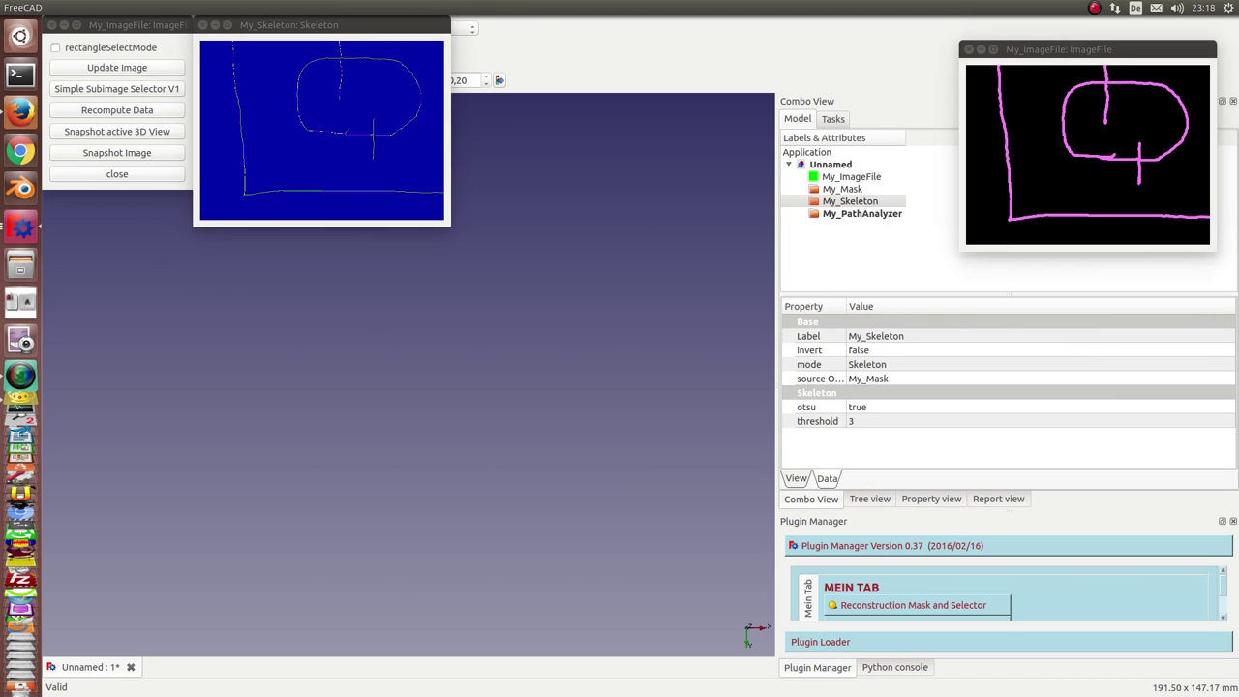
pyautogui.doubleClick(835, 214)
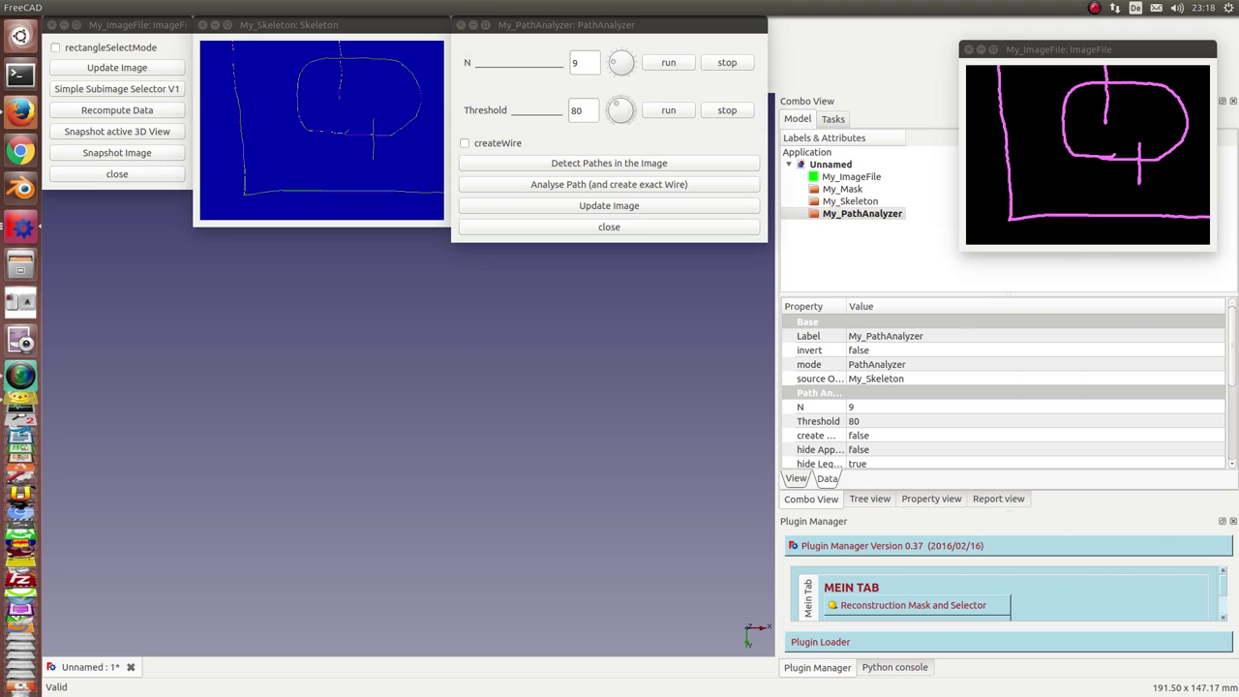
pyautogui.moveTo(658, 29); pyautogui.dragTo(744, 39)
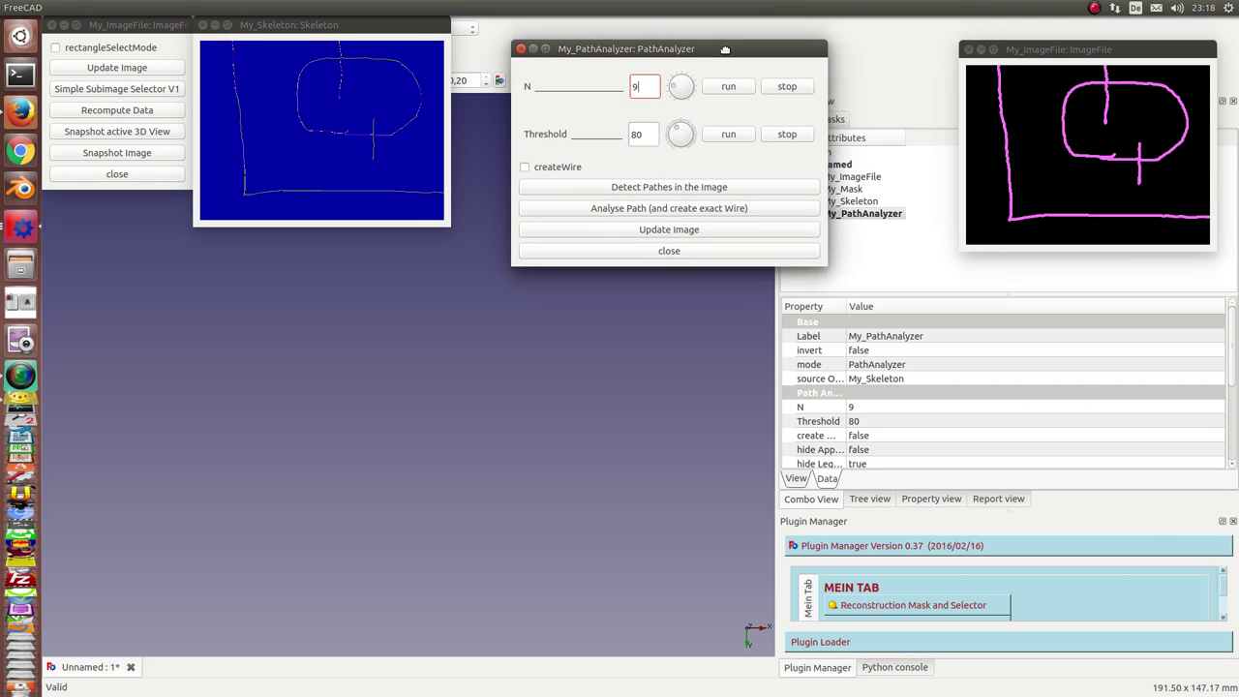
pyautogui.moveTo(413, 29)
pyautogui.mouseDown()
pyautogui.moveTo(533, 171)
pyautogui.moveTo(658, 360)
pyautogui.moveTo(631, 281)
pyautogui.mouseUp()
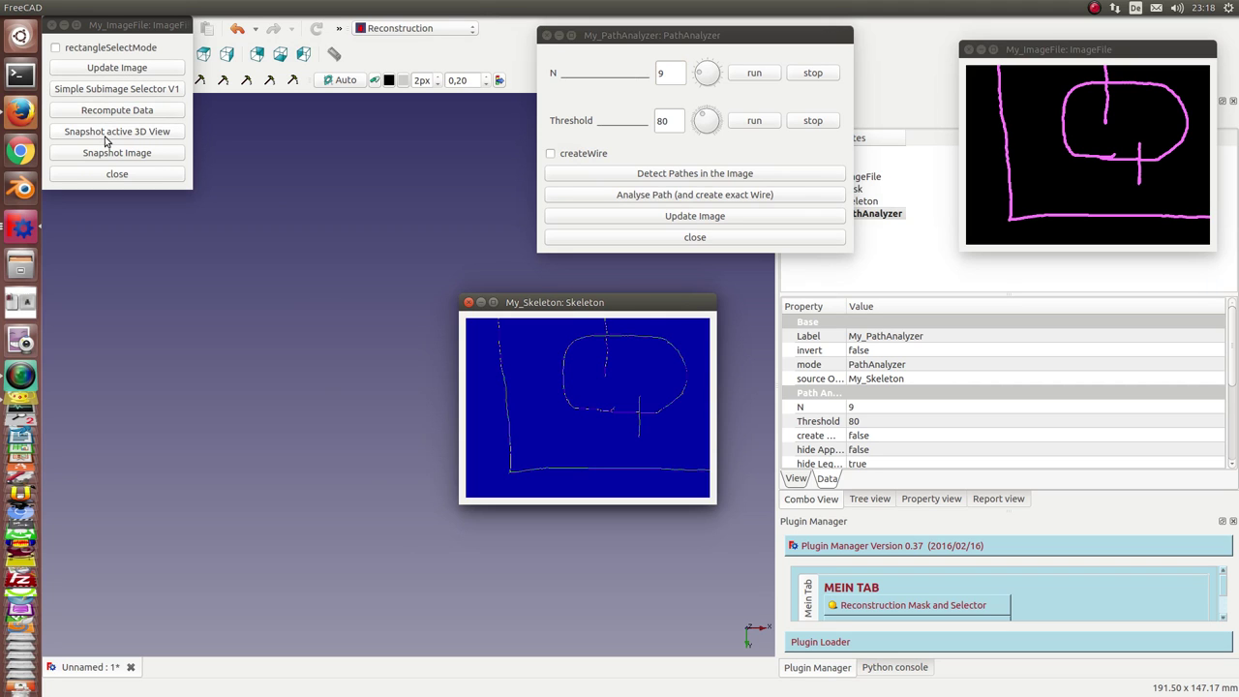
# In the full sketch image, select a rectangle around the right-hand notch and recompute the data.
pyautogui.click(109, 90)
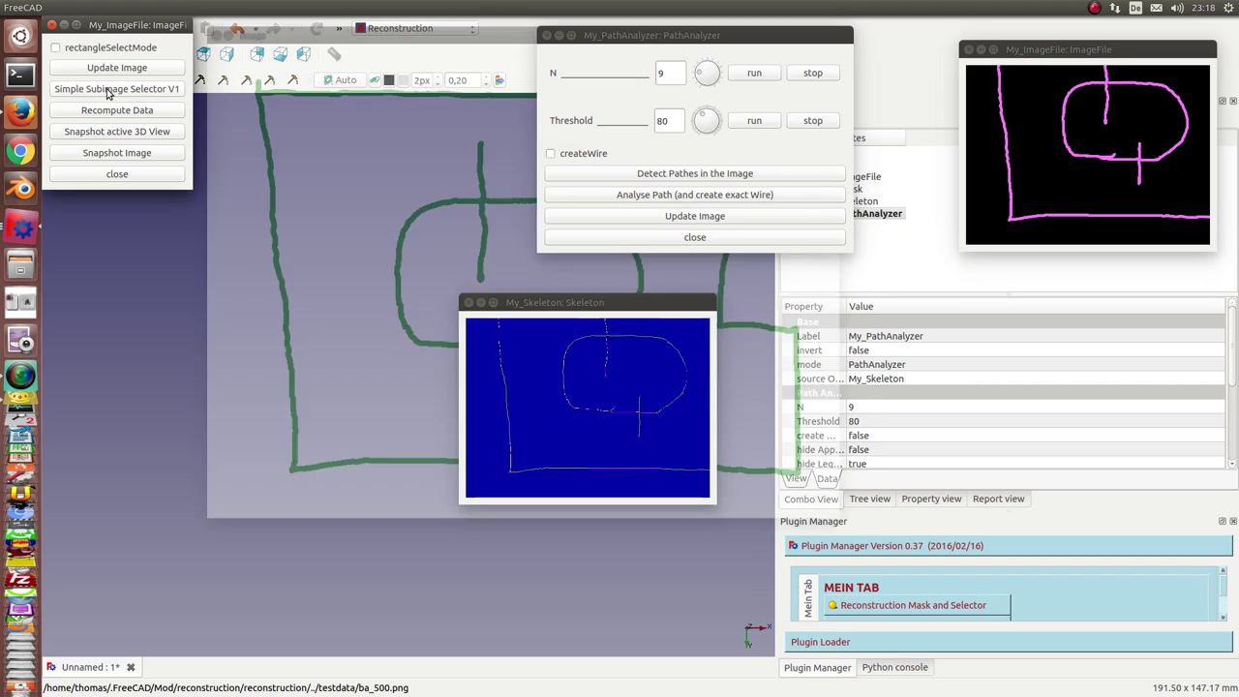
pyautogui.moveTo(629, 36); pyautogui.dragTo(918, 578)
pyautogui.moveTo(624, 304)
pyautogui.mouseDown()
pyautogui.moveTo(581, 606)
pyautogui.moveTo(263, 595)
pyautogui.mouseUp()
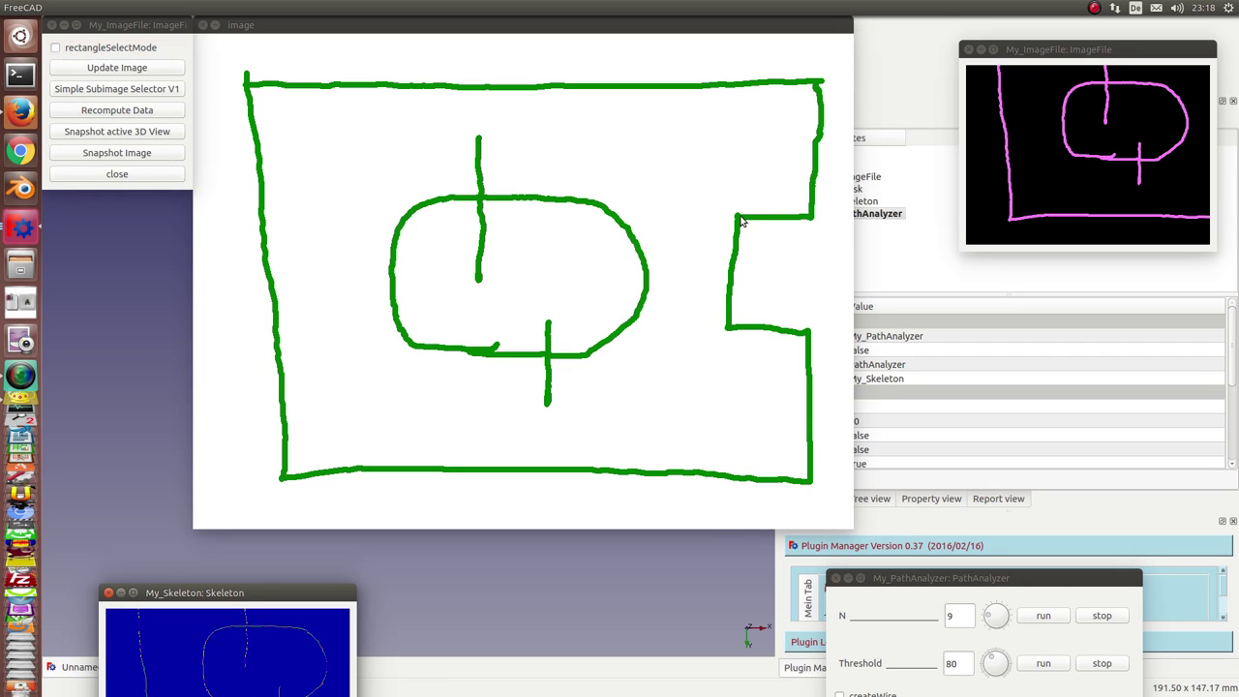
pyautogui.moveTo(738, 217); pyautogui.dragTo(688, 135)
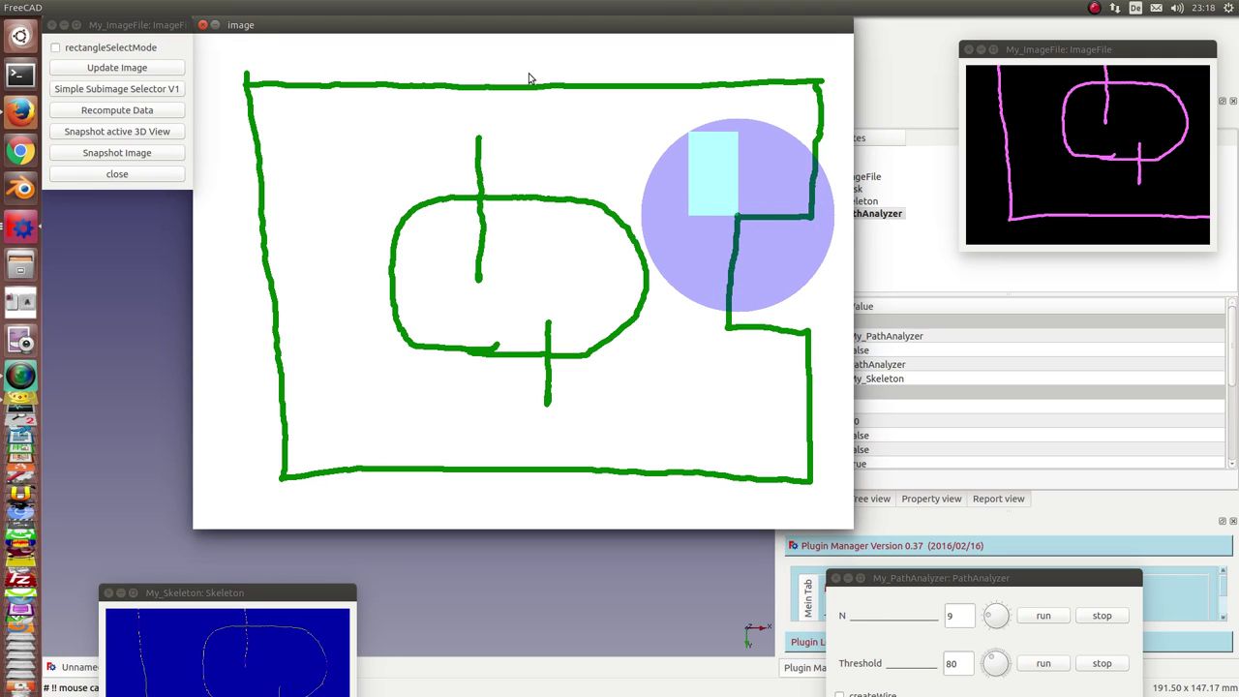
pyautogui.click(141, 112)
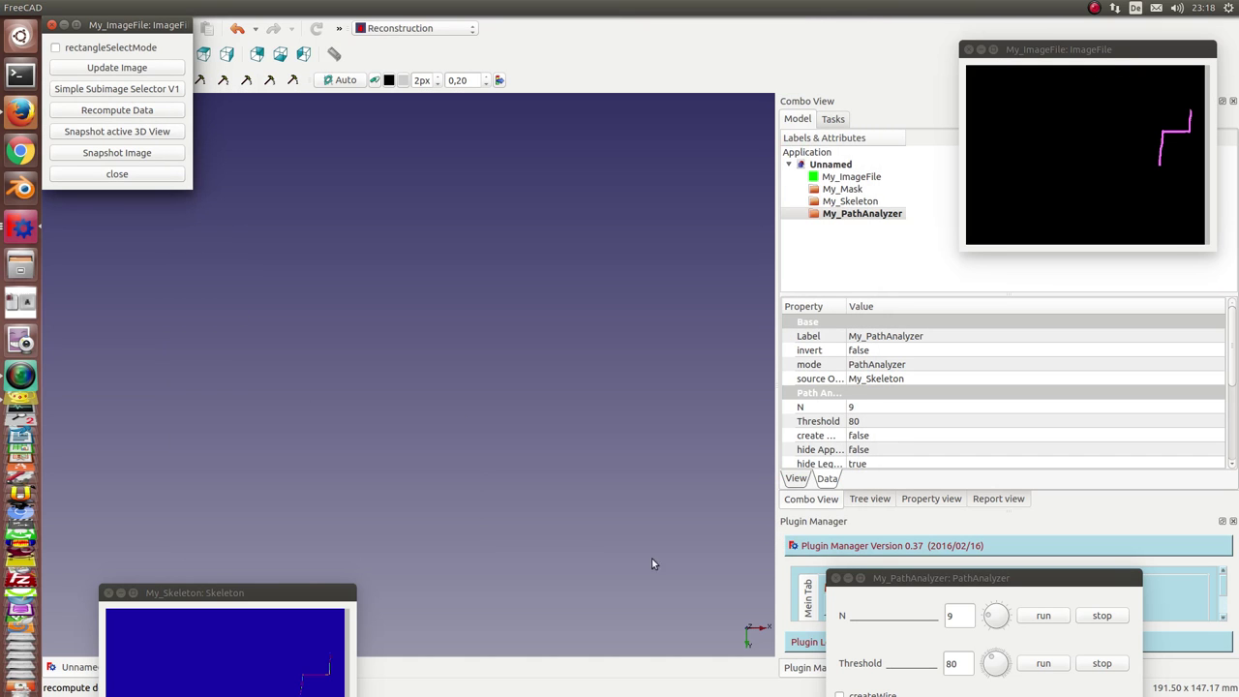
# Run Detect Pathes in the Image on the notch region.
pyautogui.moveTo(308, 588); pyautogui.dragTo(1177, 271)
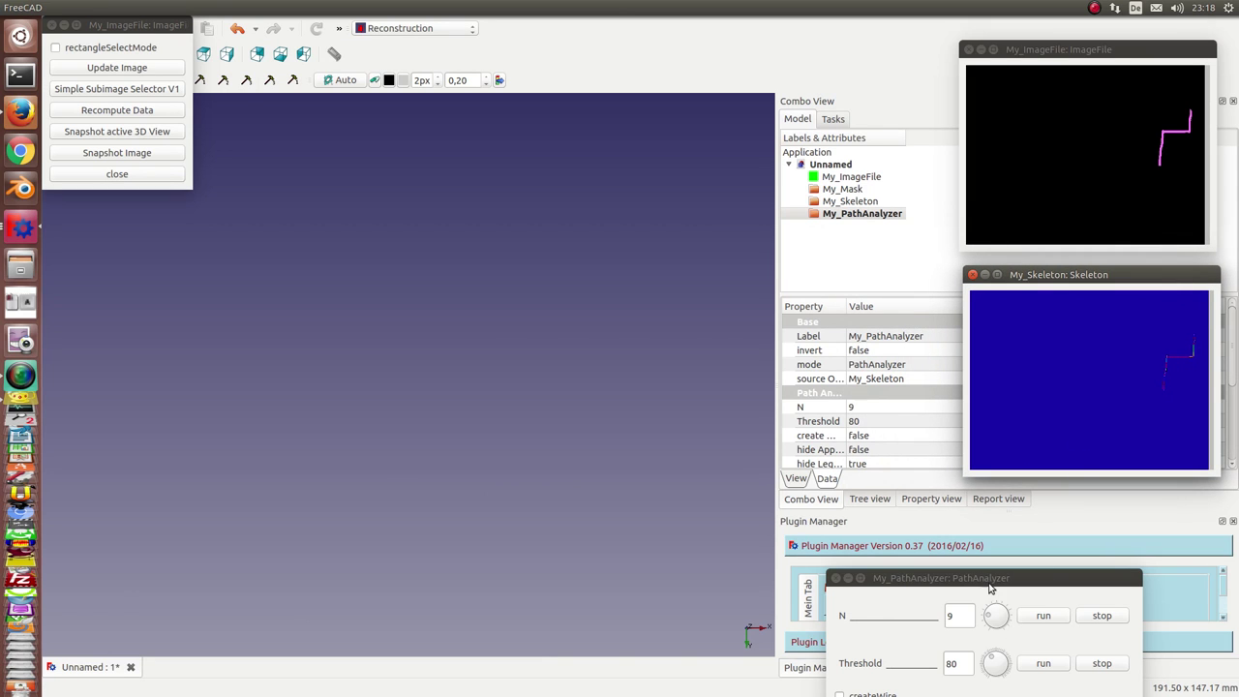
pyautogui.moveTo(987, 581); pyautogui.dragTo(589, 251)
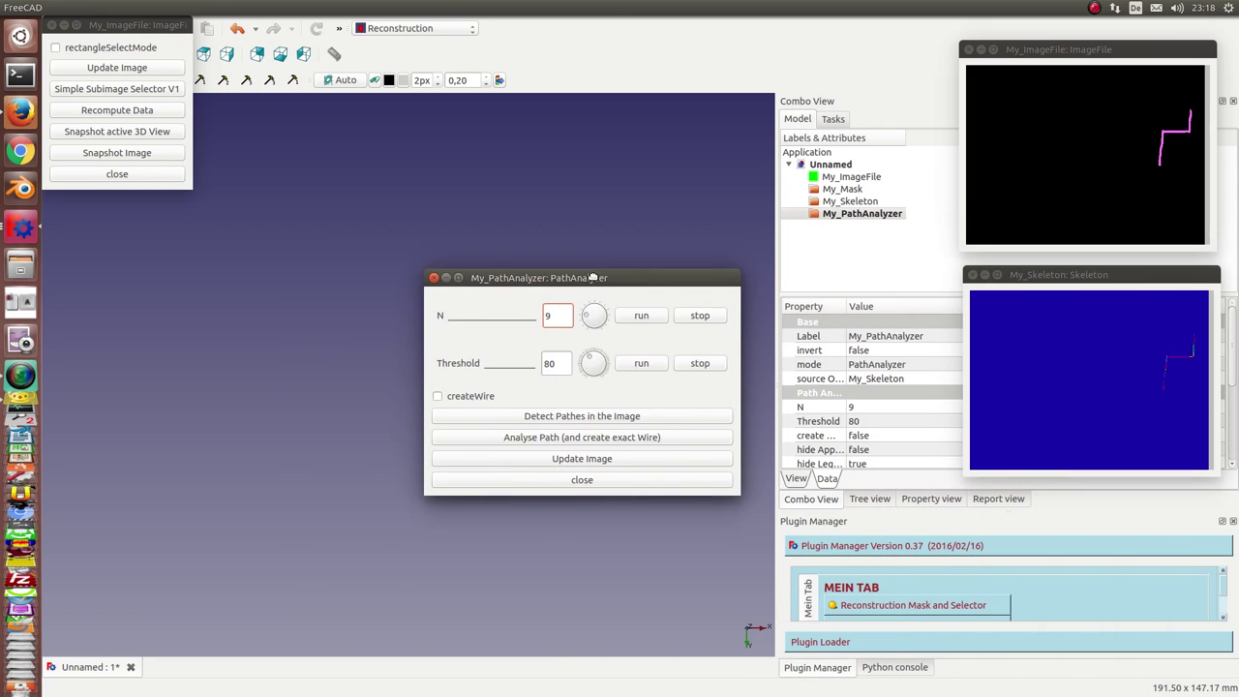
pyautogui.click(542, 402)
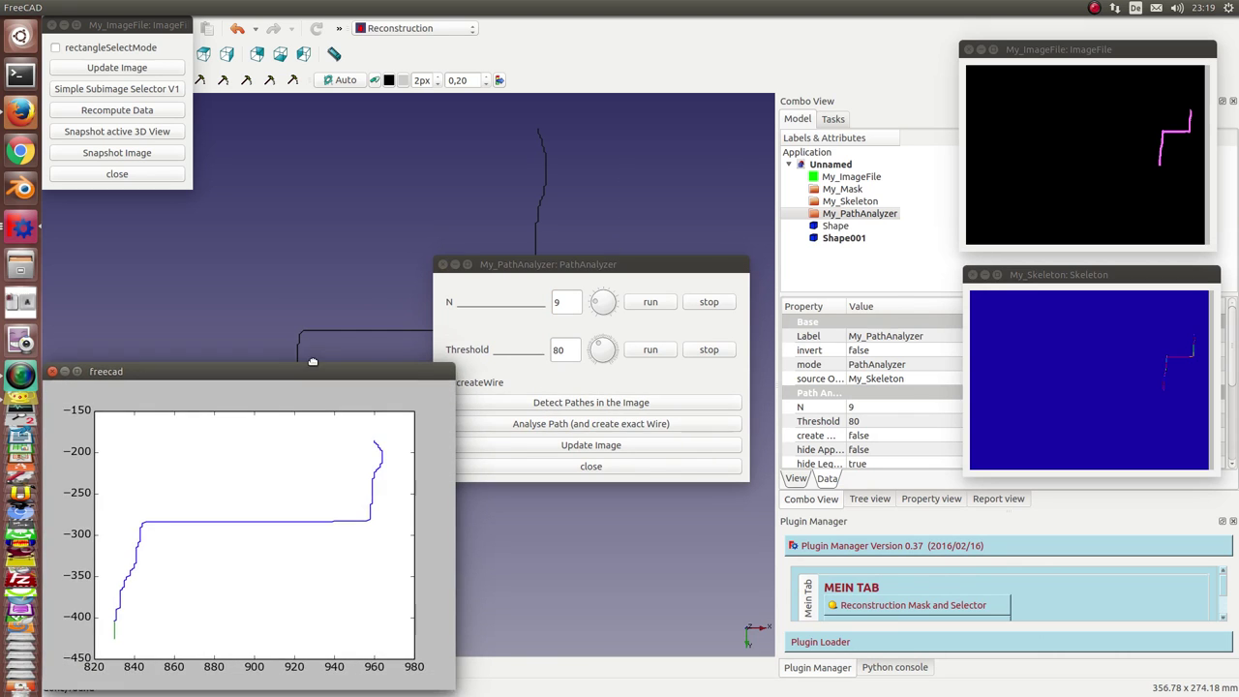
# Move the path plot window aside and select the detected Shape in the tree.
pyautogui.moveTo(301, 446); pyautogui.dragTo(301, 283)
pyautogui.moveTo(583, 265); pyautogui.dragTo(954, 410)
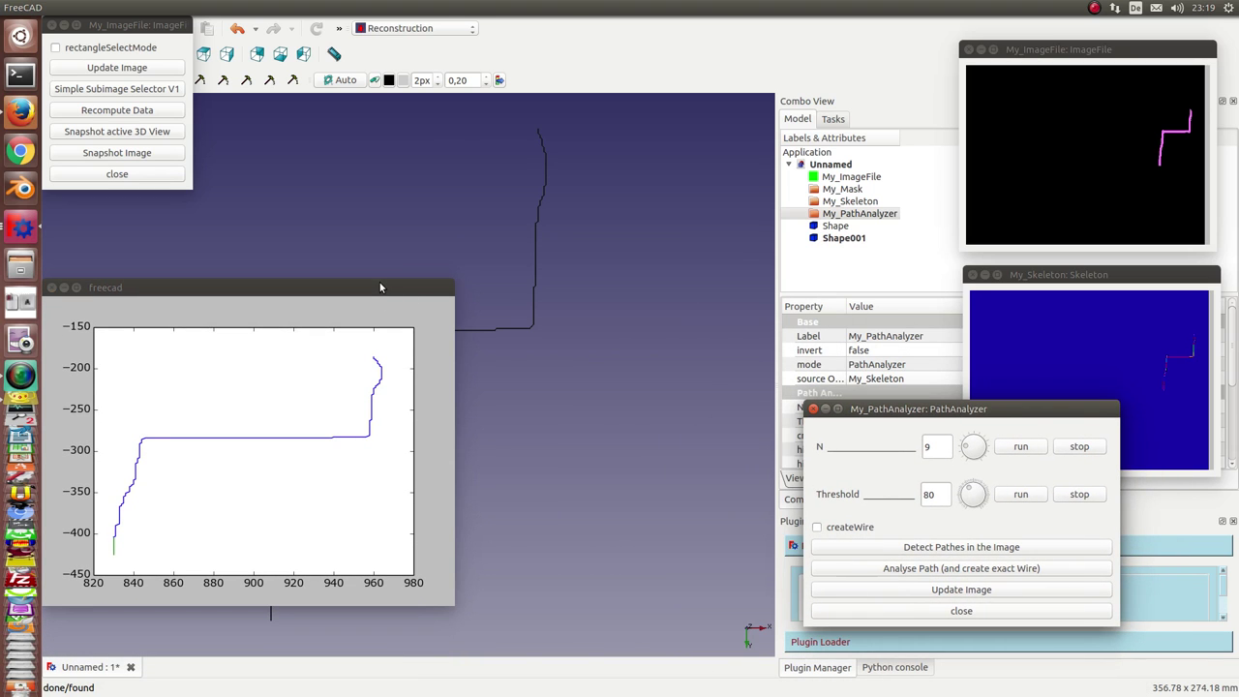
pyautogui.moveTo(379, 287); pyautogui.dragTo(631, 417)
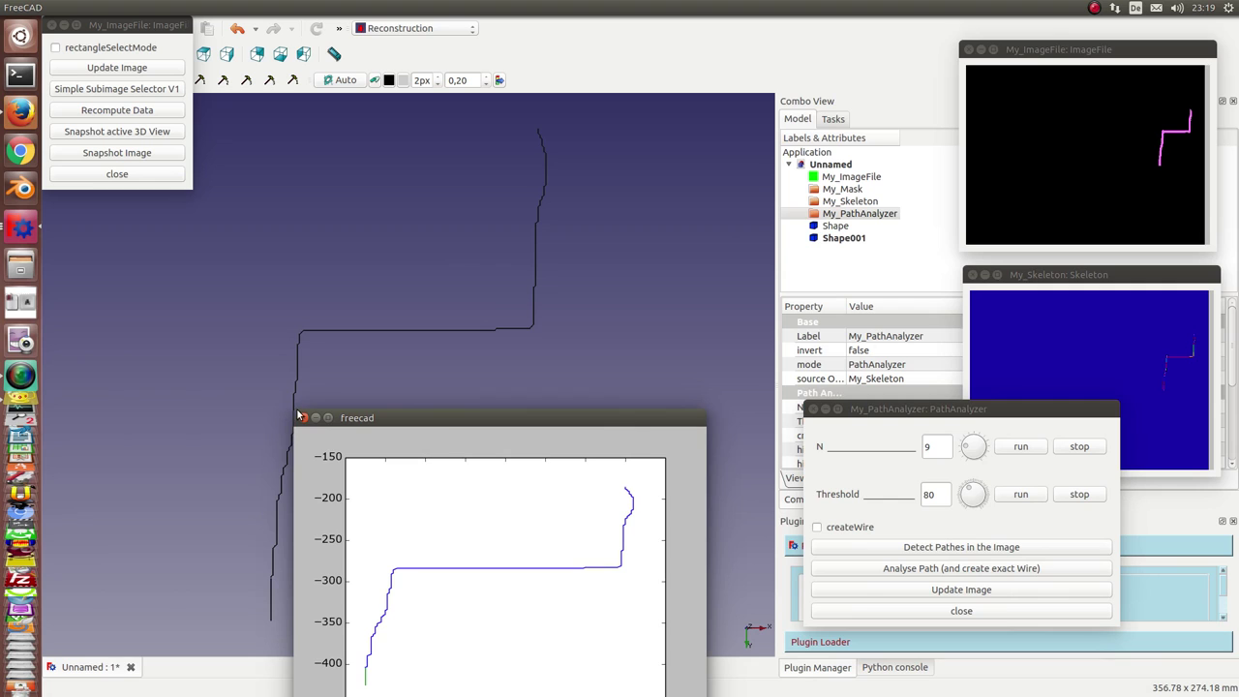
pyautogui.moveTo(296, 413); pyautogui.dragTo(437, 665)
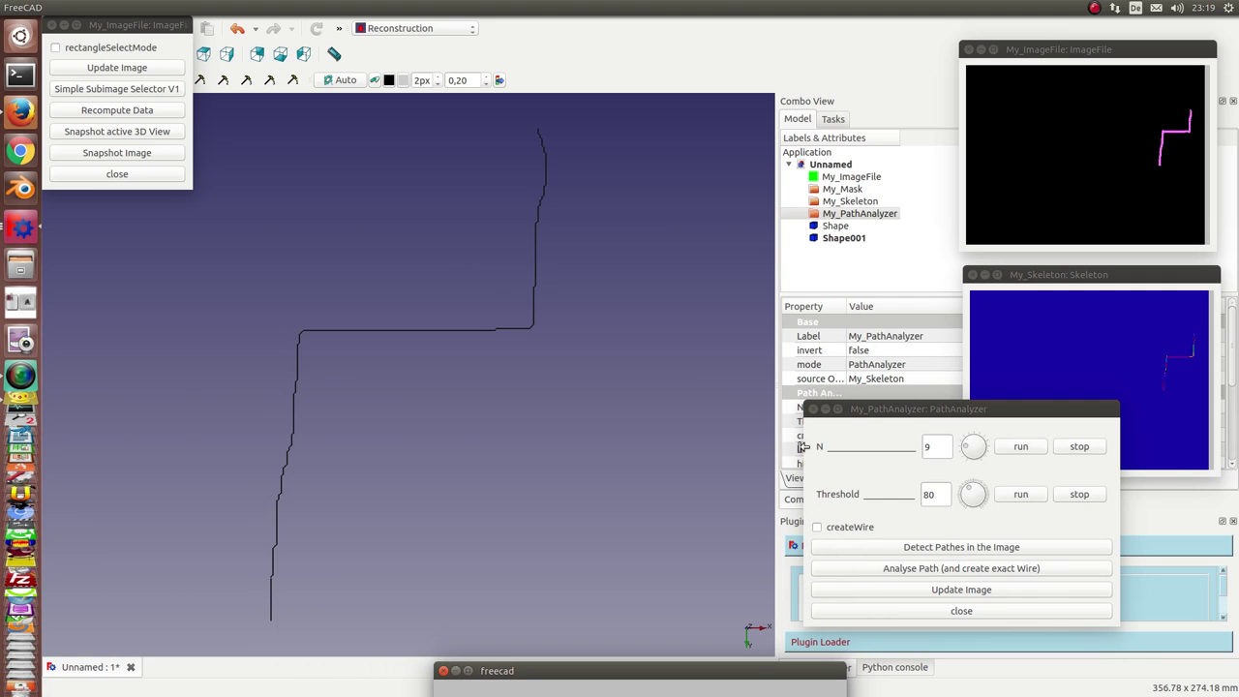
pyautogui.click(836, 228)
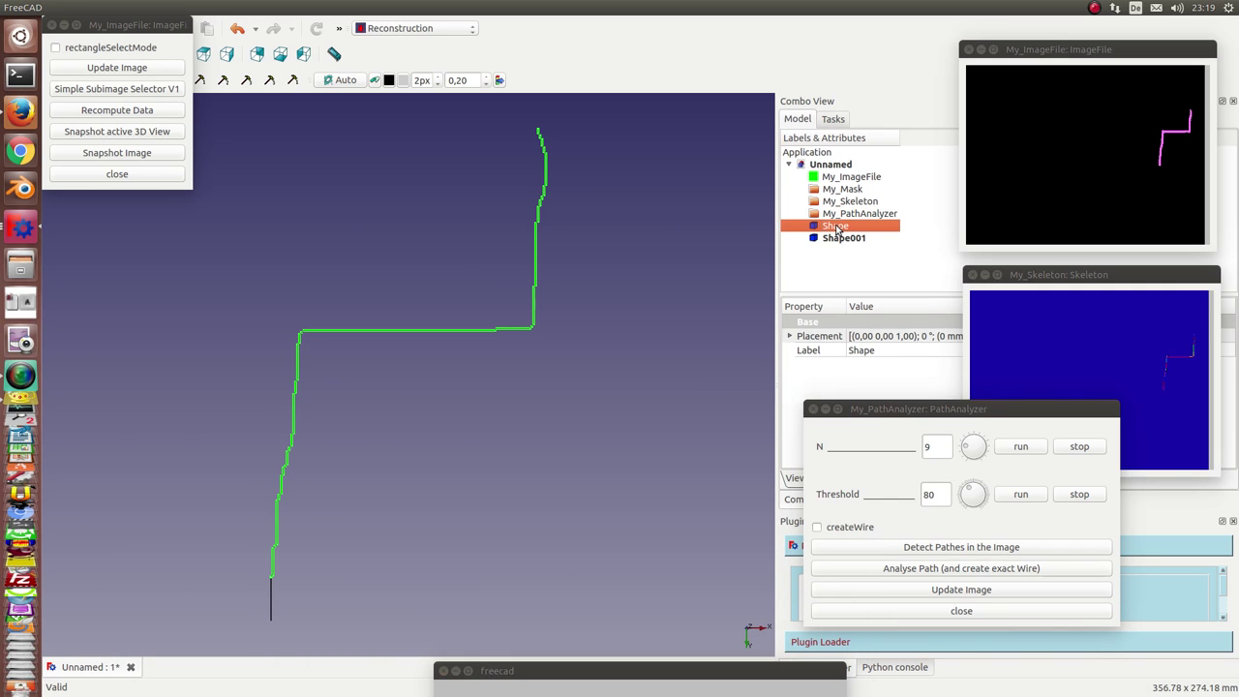
# Analyse the Shape path with createWire enabled, producing the Line and Line001 wires.
pyautogui.click(960, 569)
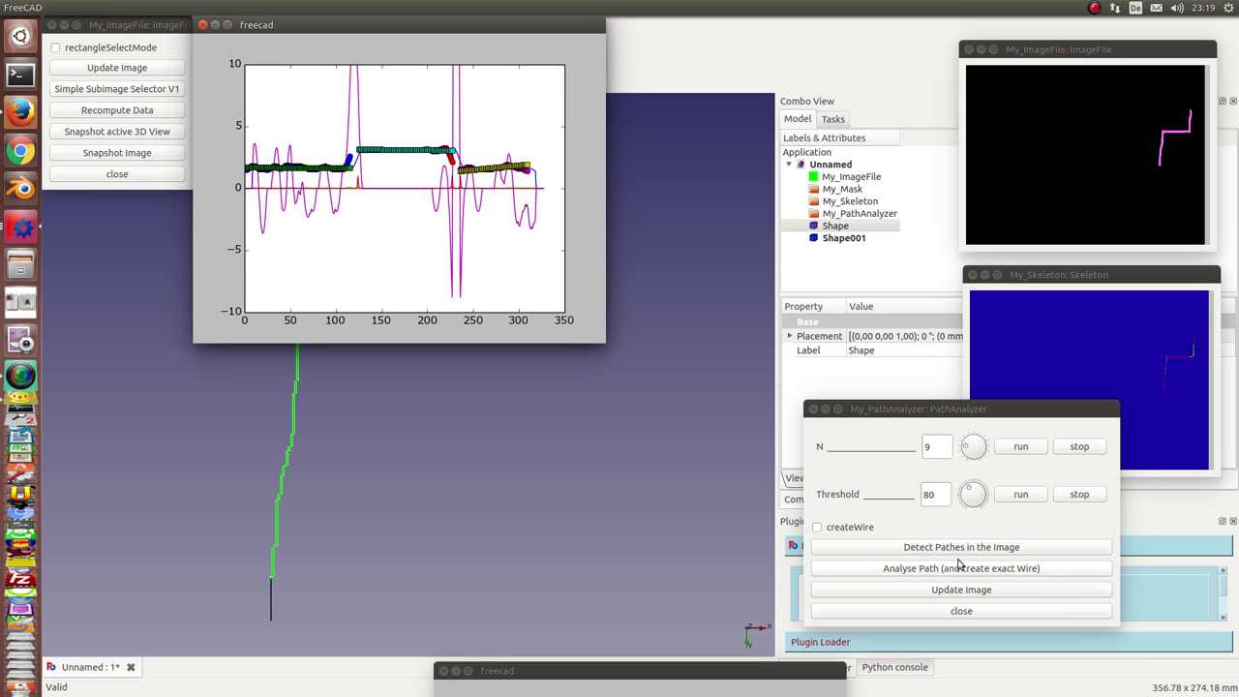
pyautogui.click(819, 527)
pyautogui.click(858, 569)
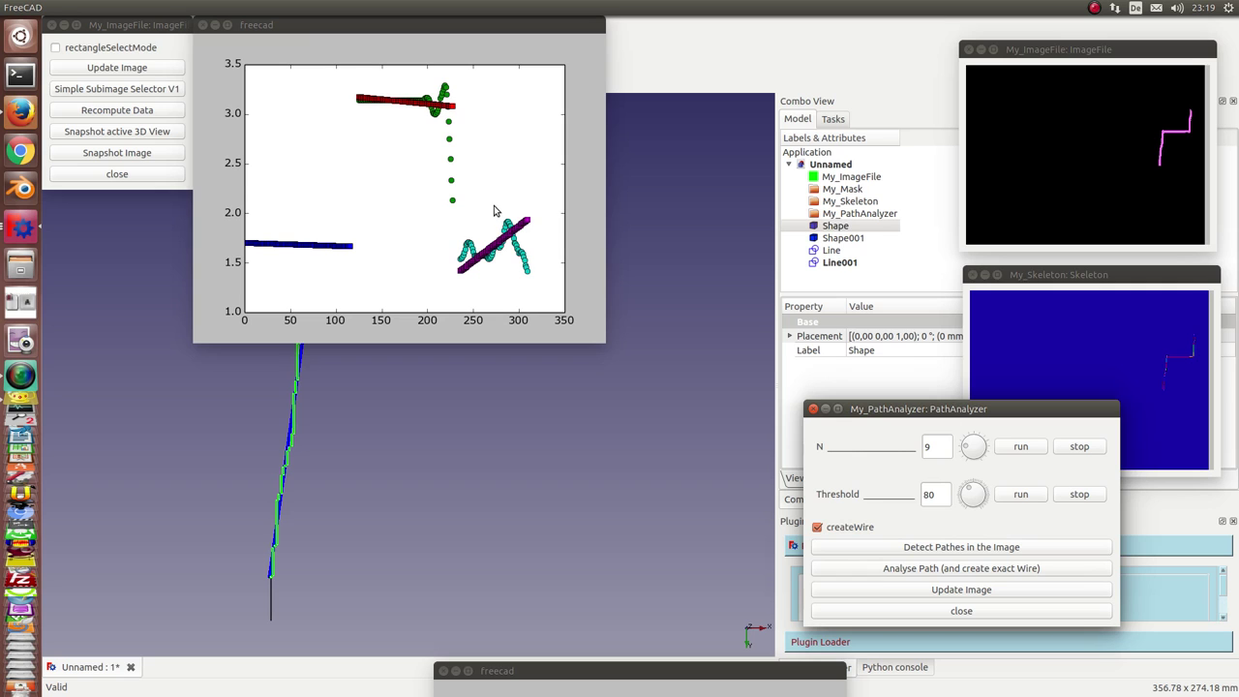
pyautogui.moveTo(451, 25)
pyautogui.mouseDown()
pyautogui.moveTo(630, 388)
pyautogui.moveTo(621, 411)
pyautogui.moveTo(1237, 252)
pyautogui.mouseUp()
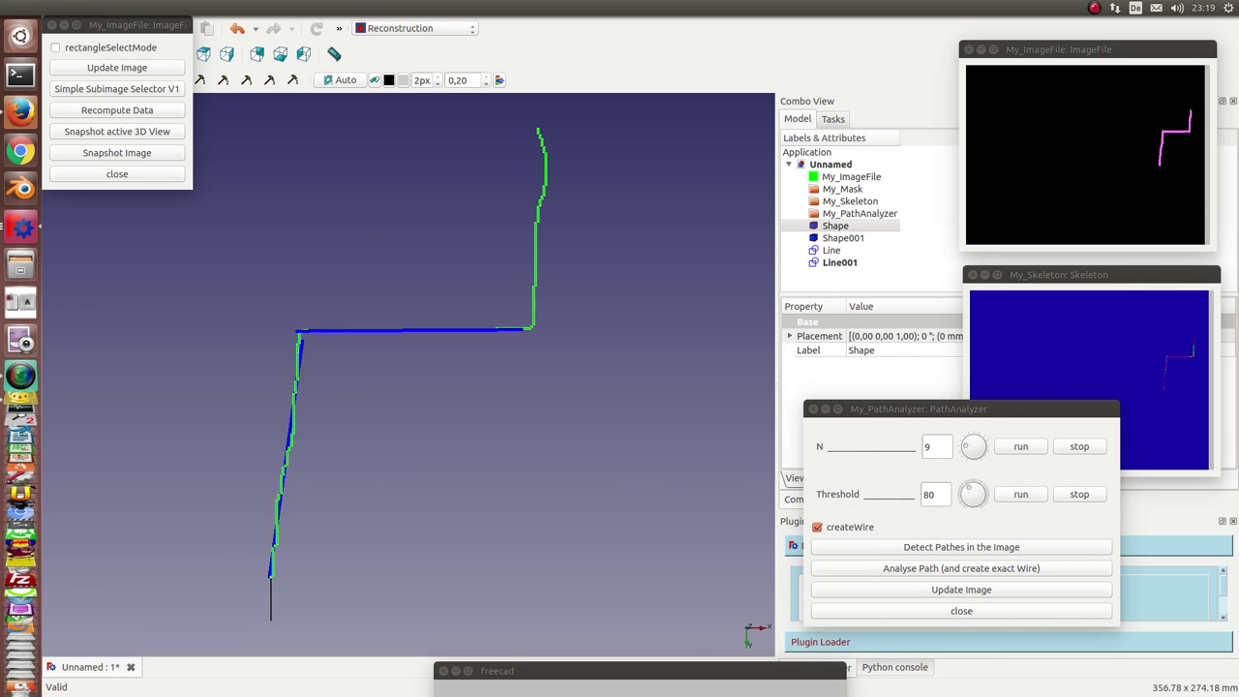
# In rectangle selection mode, select the sketch's lower cross mark and recompute the data.
pyautogui.click(105, 94)
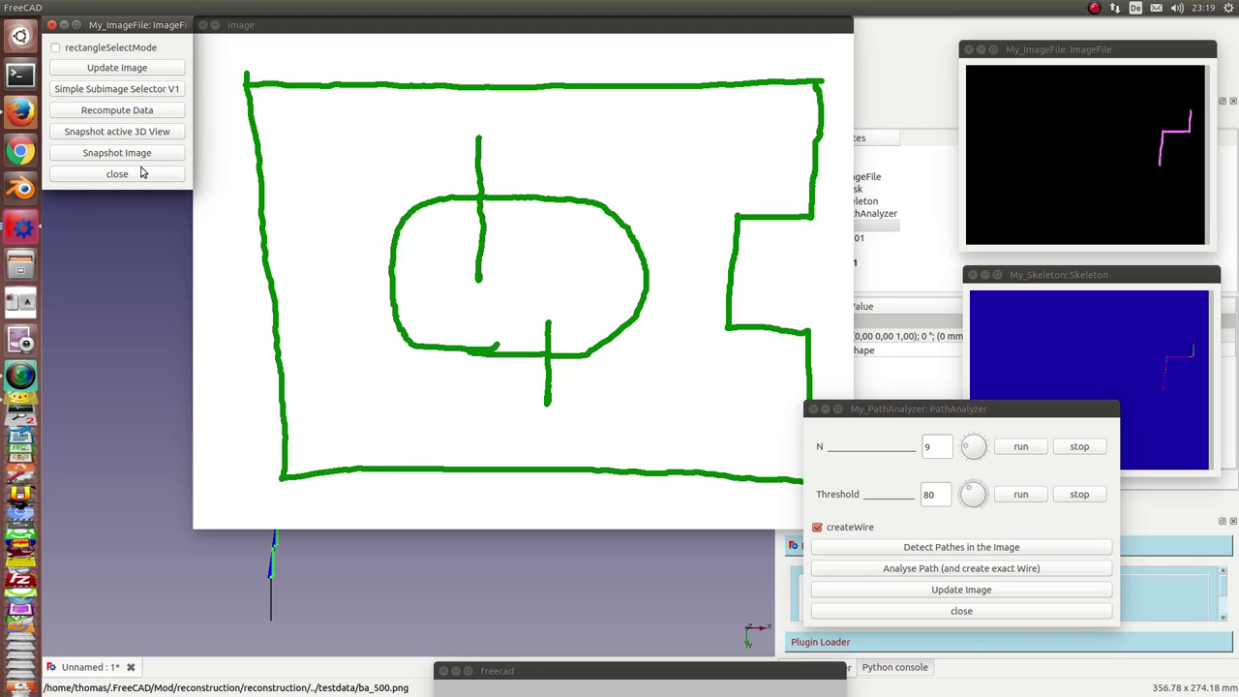
pyautogui.click(55, 49)
pyautogui.moveTo(517, 377); pyautogui.dragTo(566, 339)
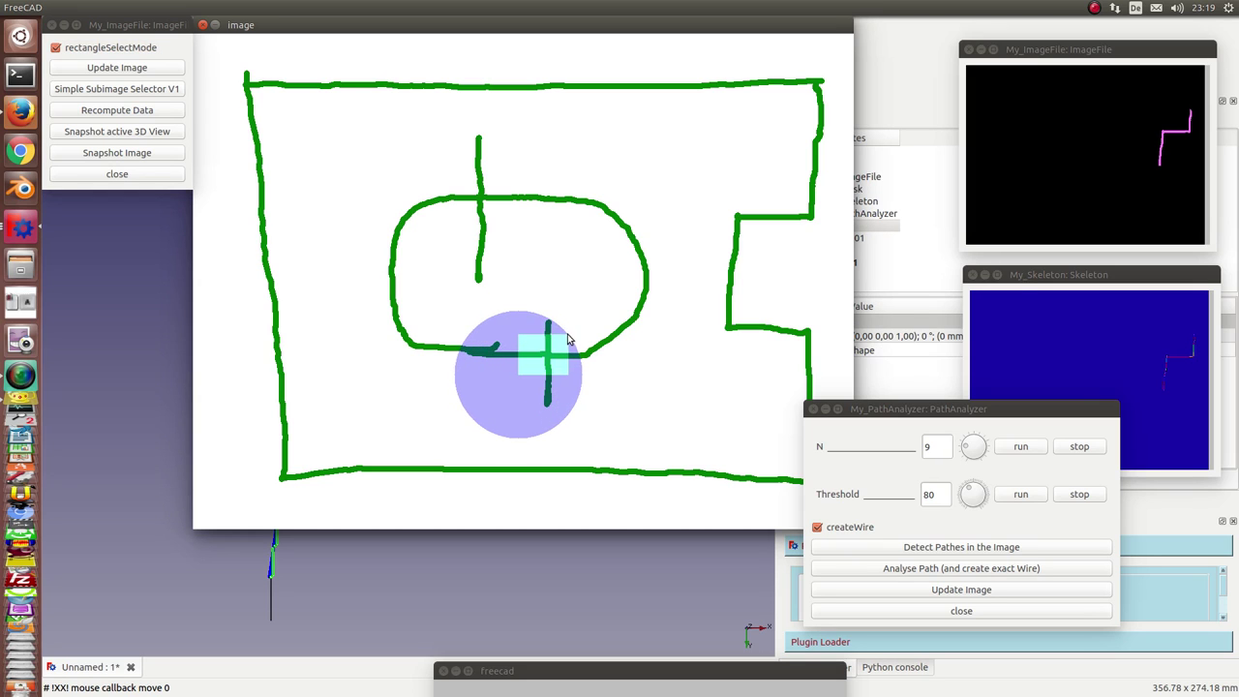
pyautogui.moveTo(567, 339); pyautogui.dragTo(580, 339)
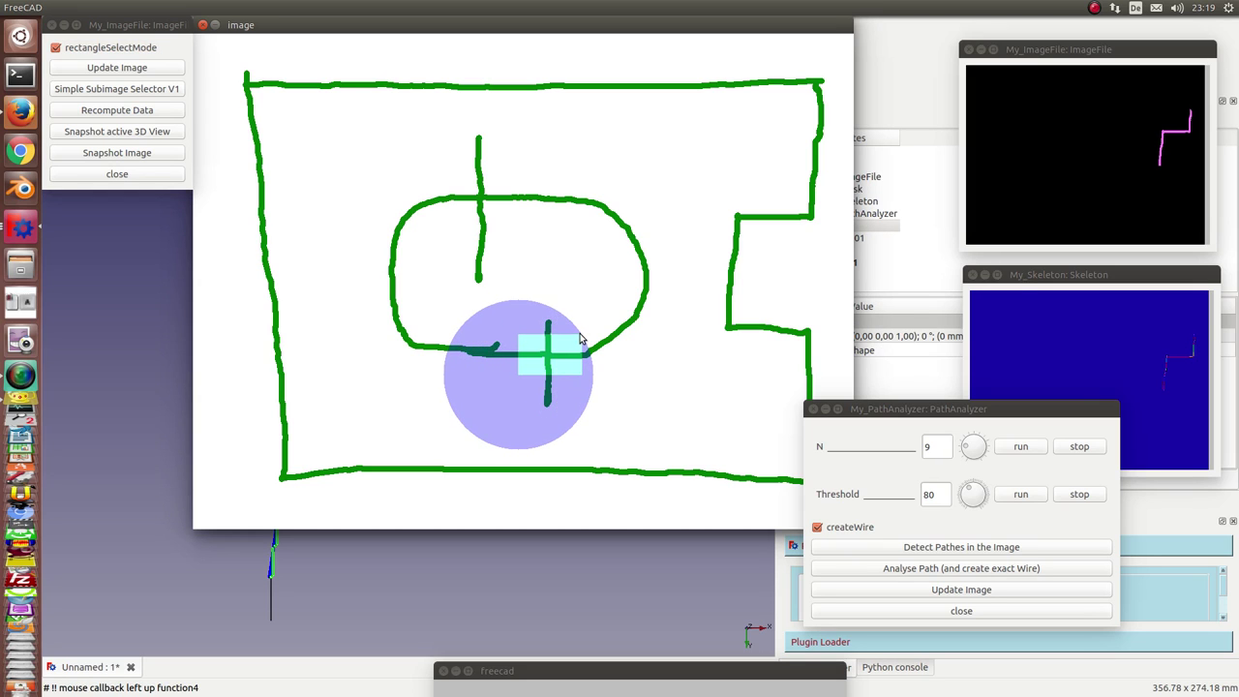
pyautogui.click(100, 112)
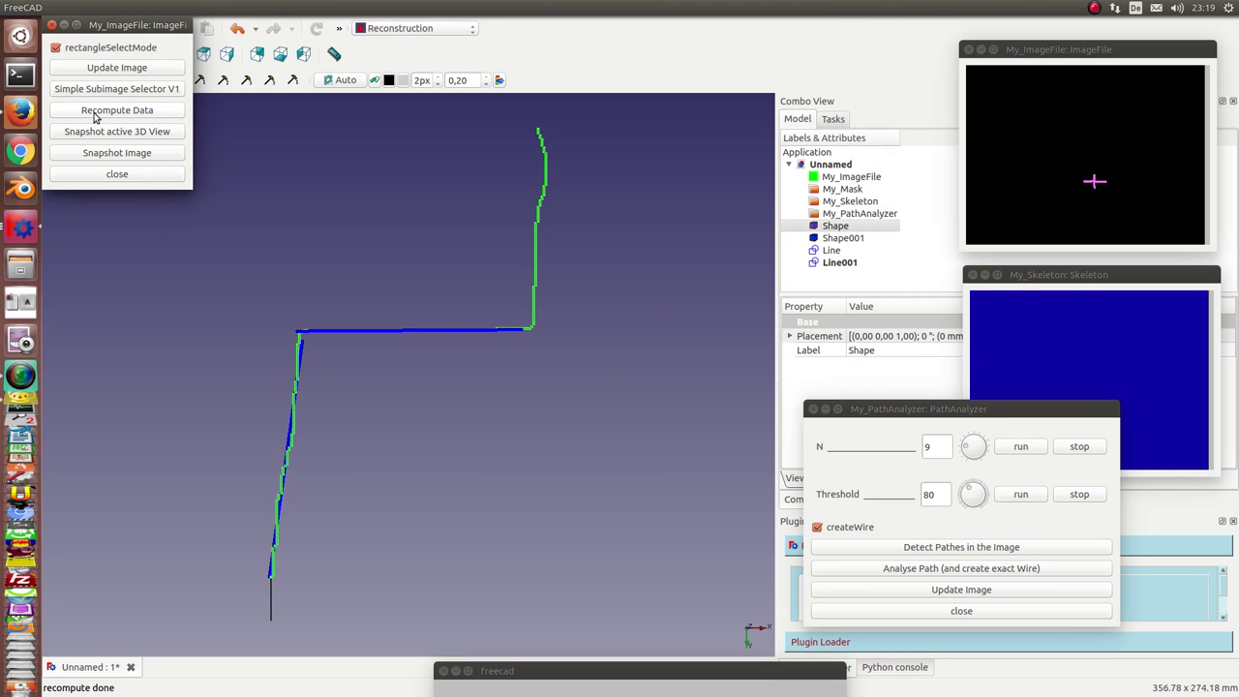
pyautogui.moveTo(912, 410); pyautogui.dragTo(796, 223)
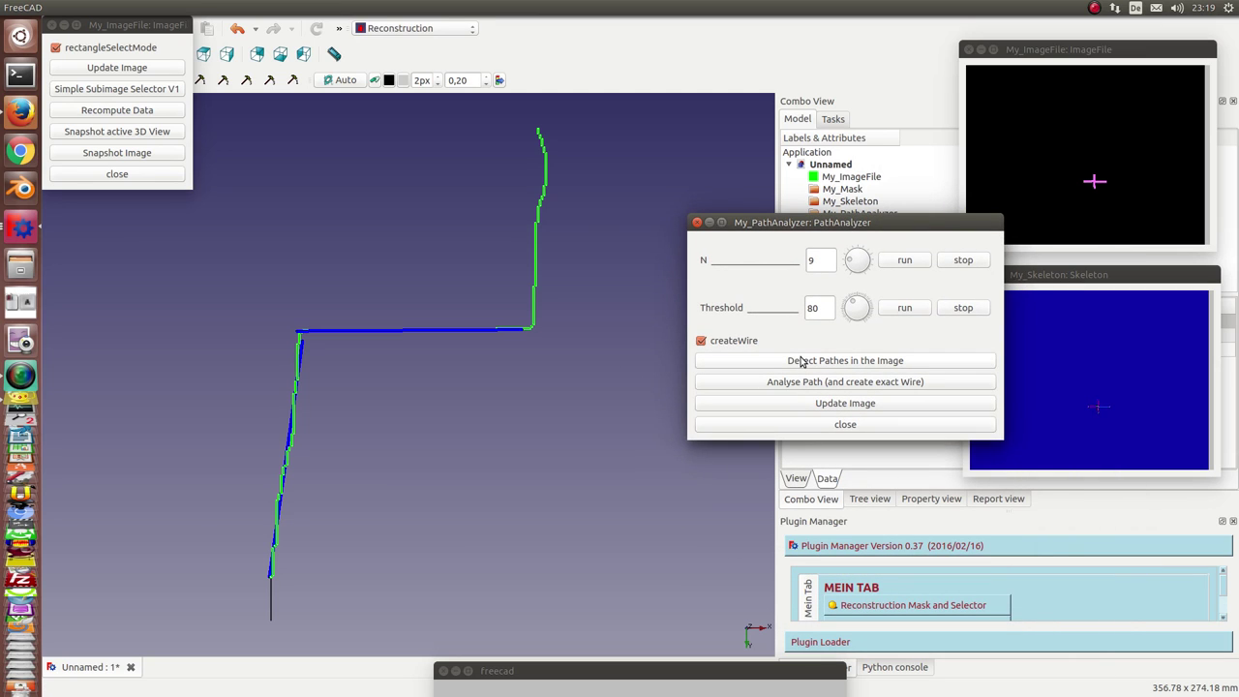
# Detect the cross's paths, then select Shape002 through Shape004 in the tree.
pyautogui.click(800, 360)
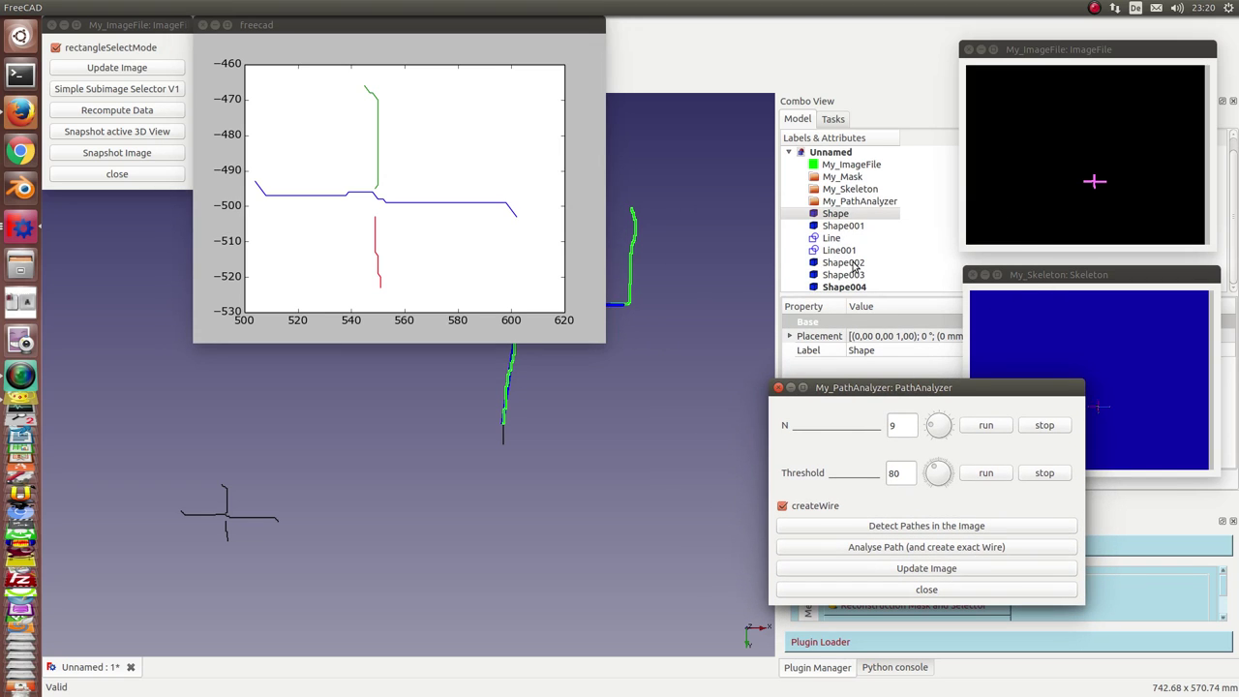
pyautogui.click(844, 263)
pyautogui.hotkey('shift', 'Down')
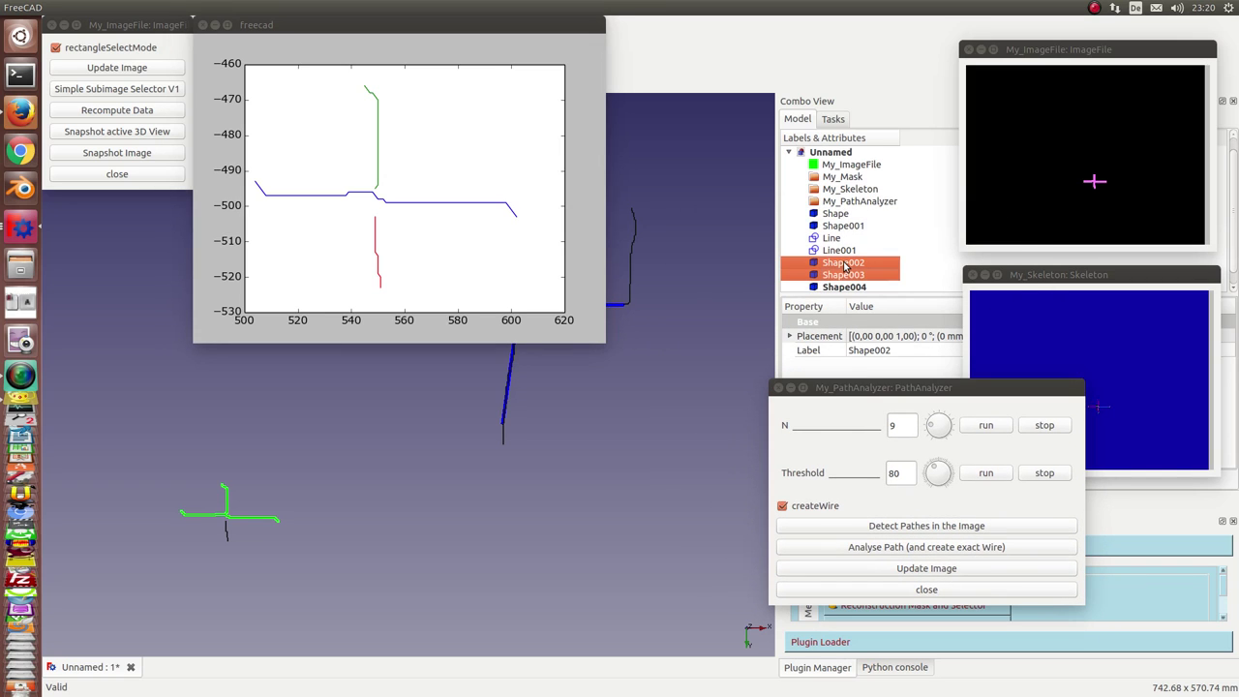
pyautogui.hotkey('shift', 'Down')
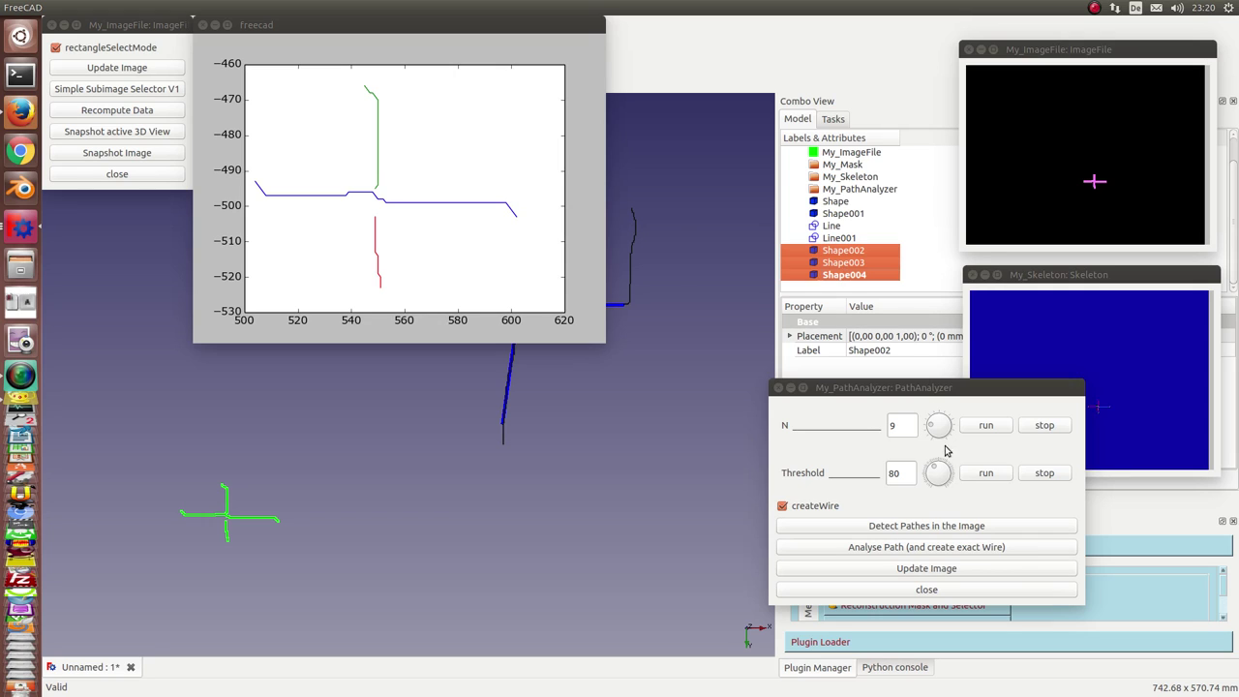
pyautogui.click(856, 553)
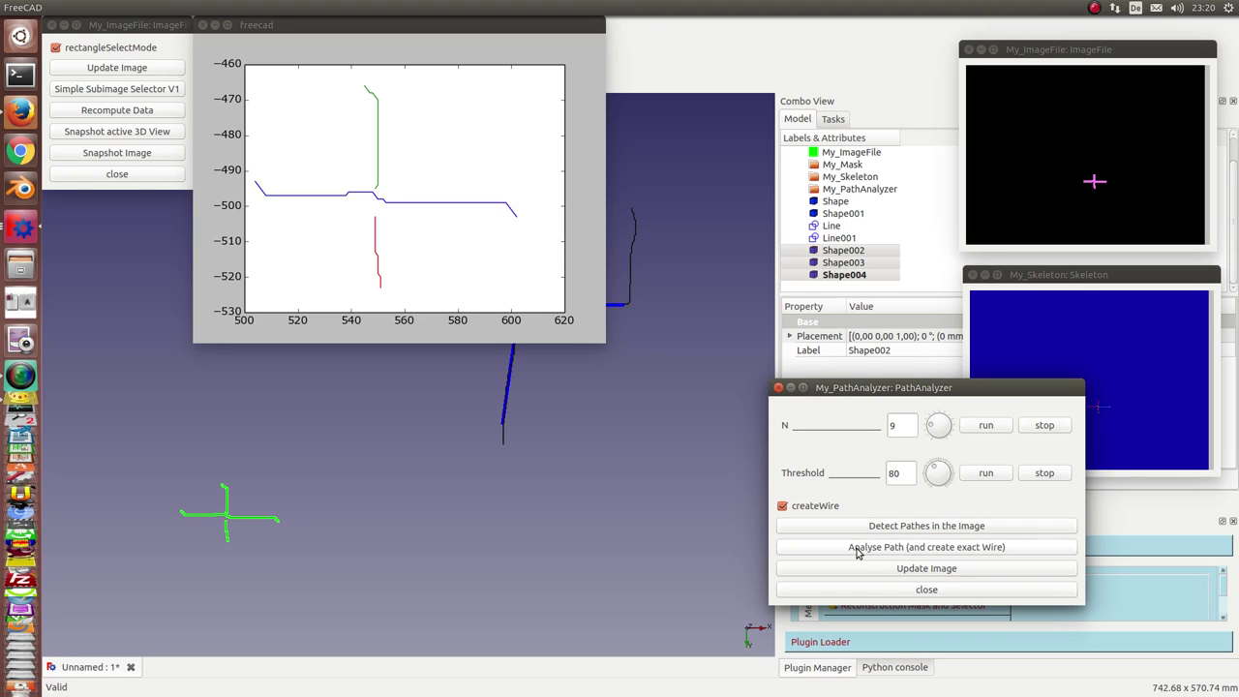
pyautogui.moveTo(877, 388); pyautogui.dragTo(990, 313)
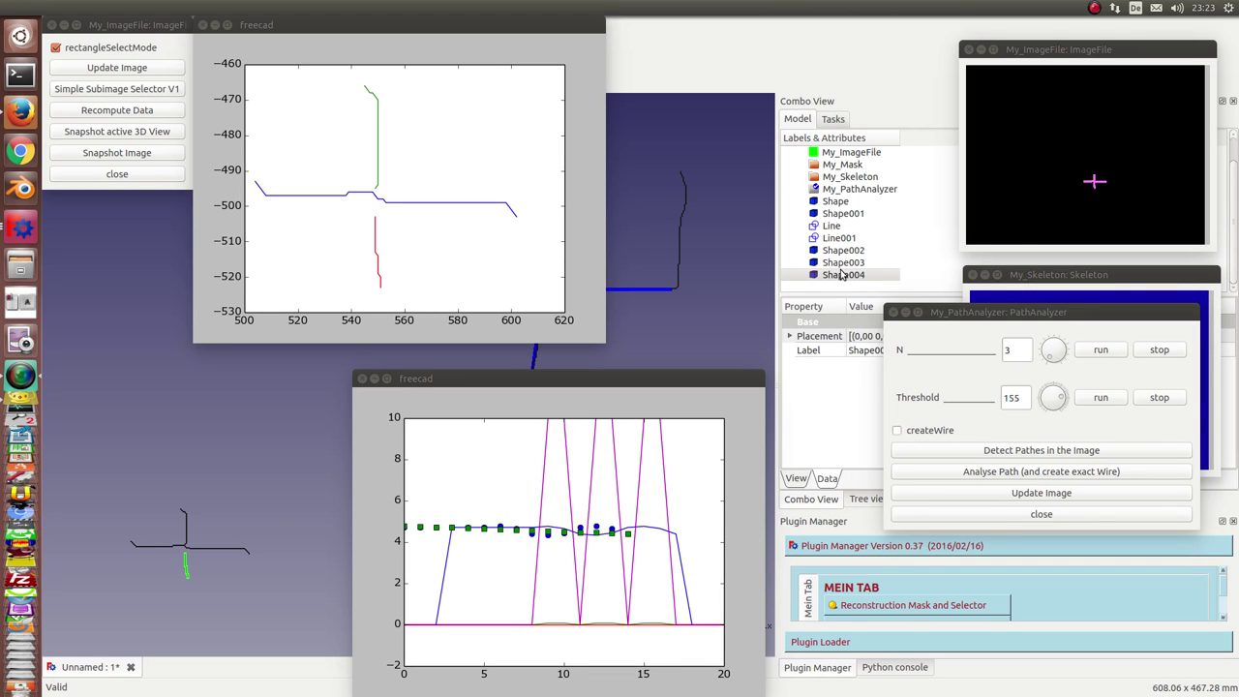
# Analyse Shape002 and Shape003 with createWire enabled to create the fitted wire Line002.
pyautogui.click(837, 251)
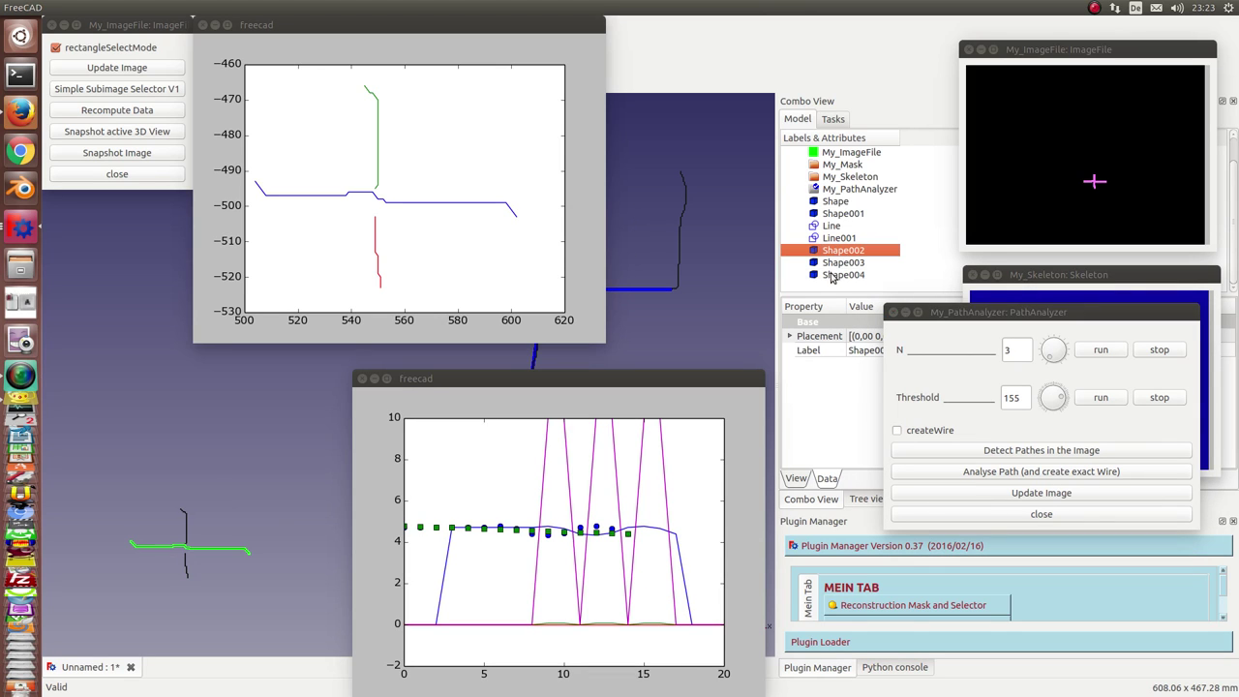
pyautogui.keyDown('ctrl'); pyautogui.click(840, 263); pyautogui.keyUp('ctrl')
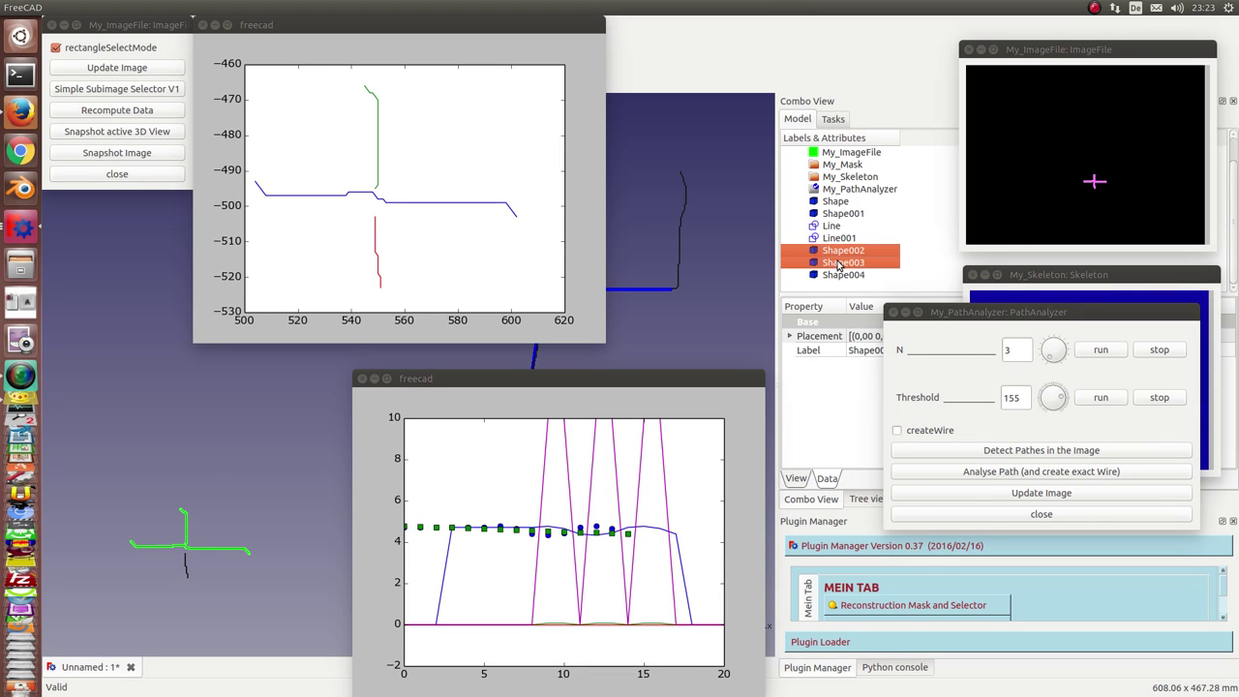
pyautogui.click(963, 474)
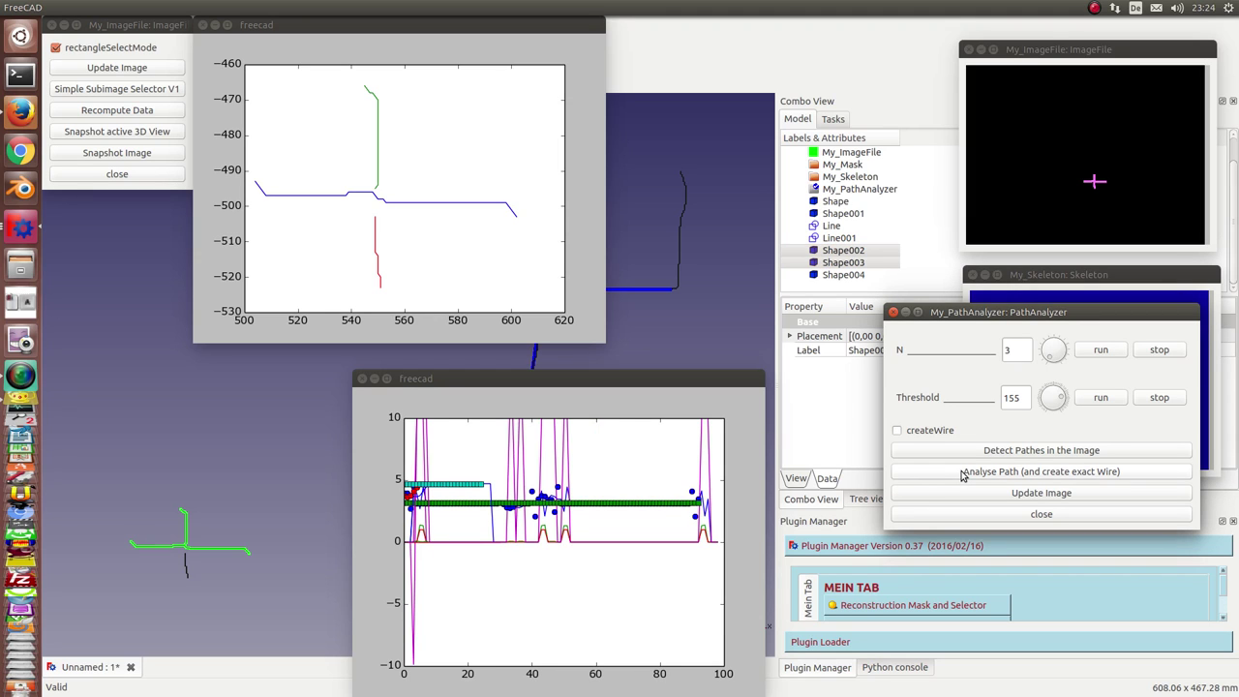
pyautogui.click(897, 431)
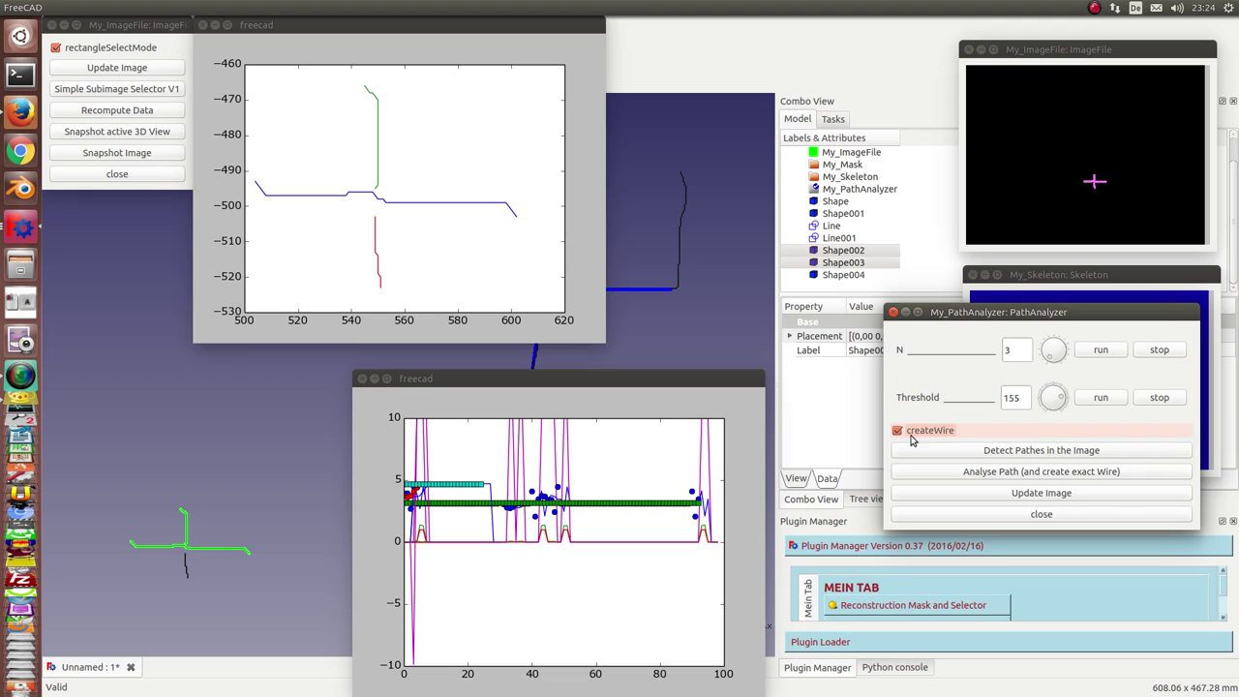
pyautogui.click(966, 474)
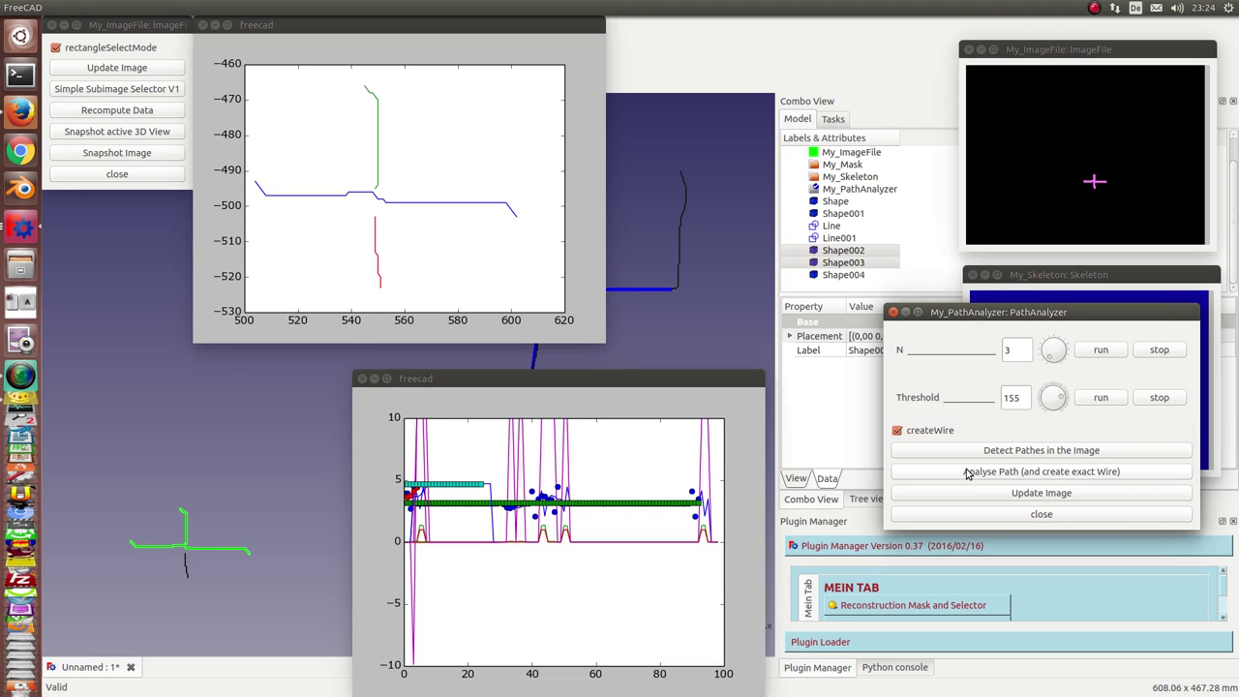
# Close the analysis and detected-paths plot windows and orbit the 3D view.
pyautogui.click(362, 378)
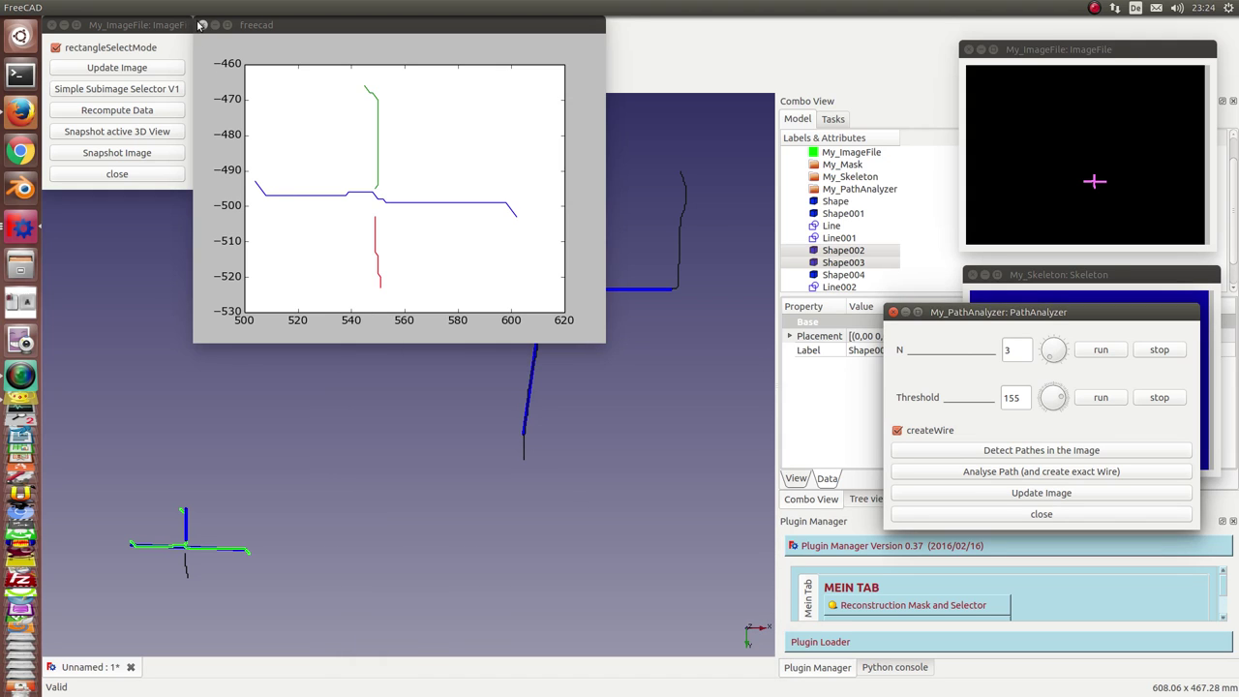
pyautogui.click(201, 24)
pyautogui.moveTo(304, 344)
pyautogui.mouseDown(button='middle')
pyautogui.moveTo(492, 403)
pyautogui.moveTo(332, 366)
pyautogui.mouseUp(button='middle')
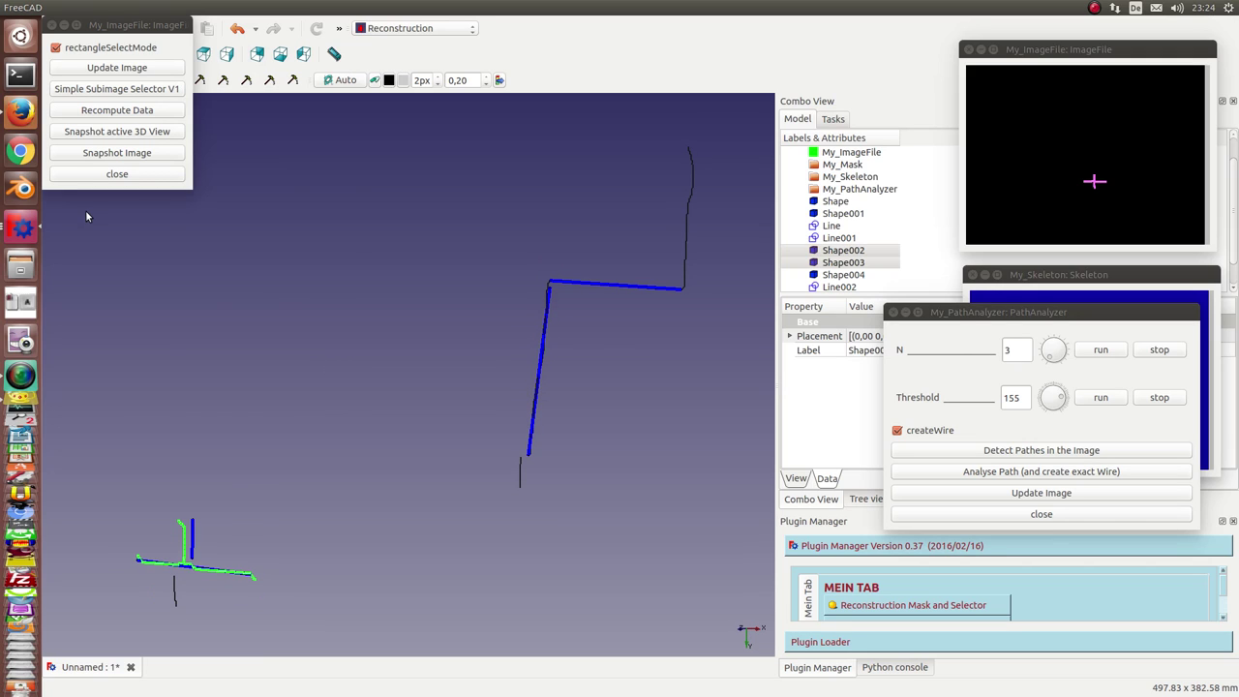
# Close PathAnalyzer, select the sketch's rounded right end in the image, and recompute the data.
pyautogui.click(892, 312)
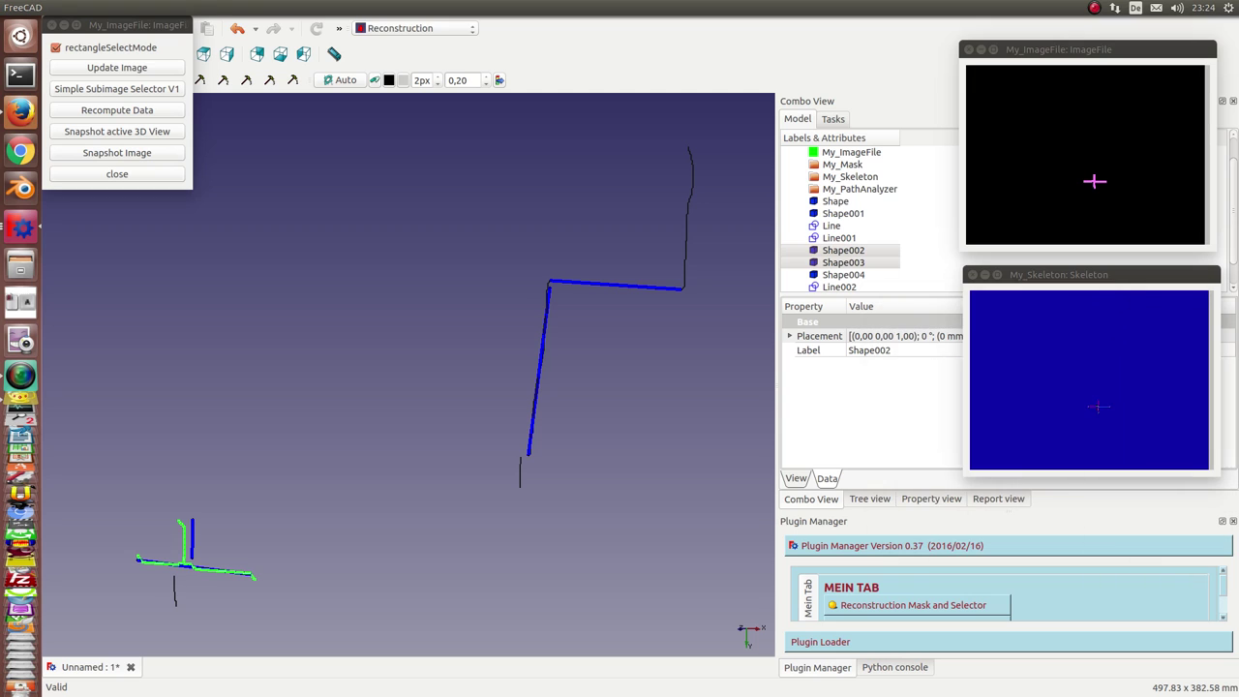
pyautogui.click(100, 90)
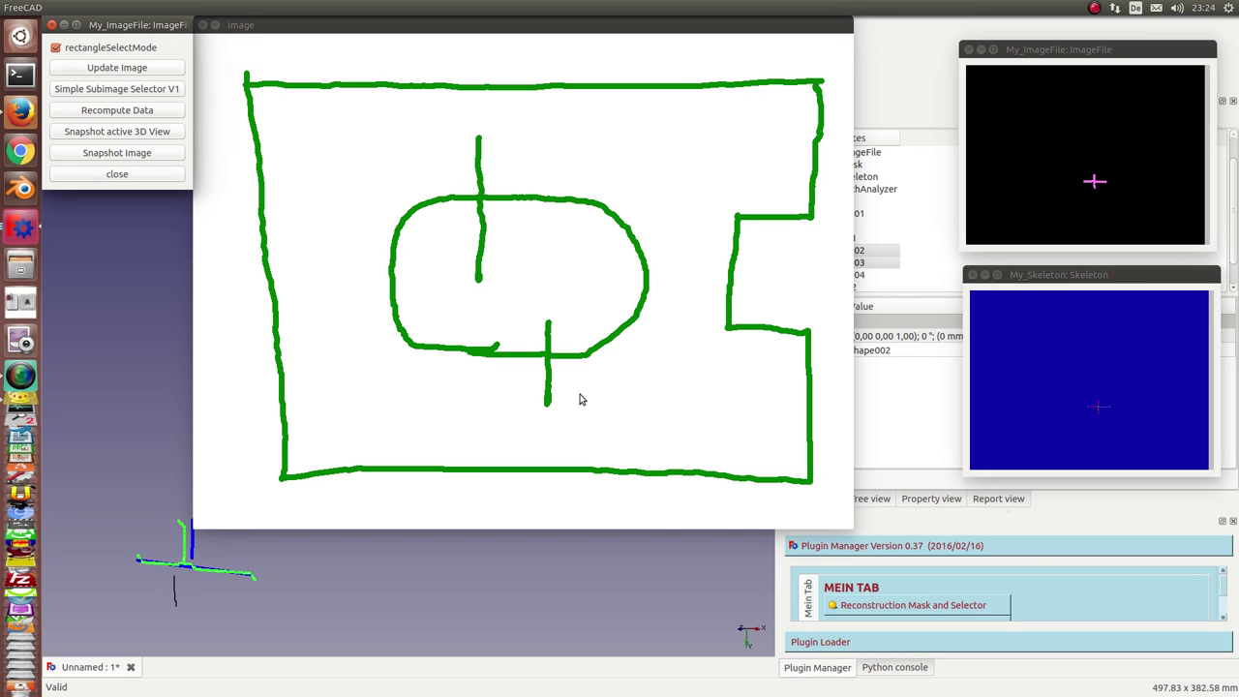
pyautogui.moveTo(568, 391)
pyautogui.mouseDown()
pyautogui.moveTo(714, 158)
pyautogui.moveTo(770, 166)
pyautogui.mouseUp()
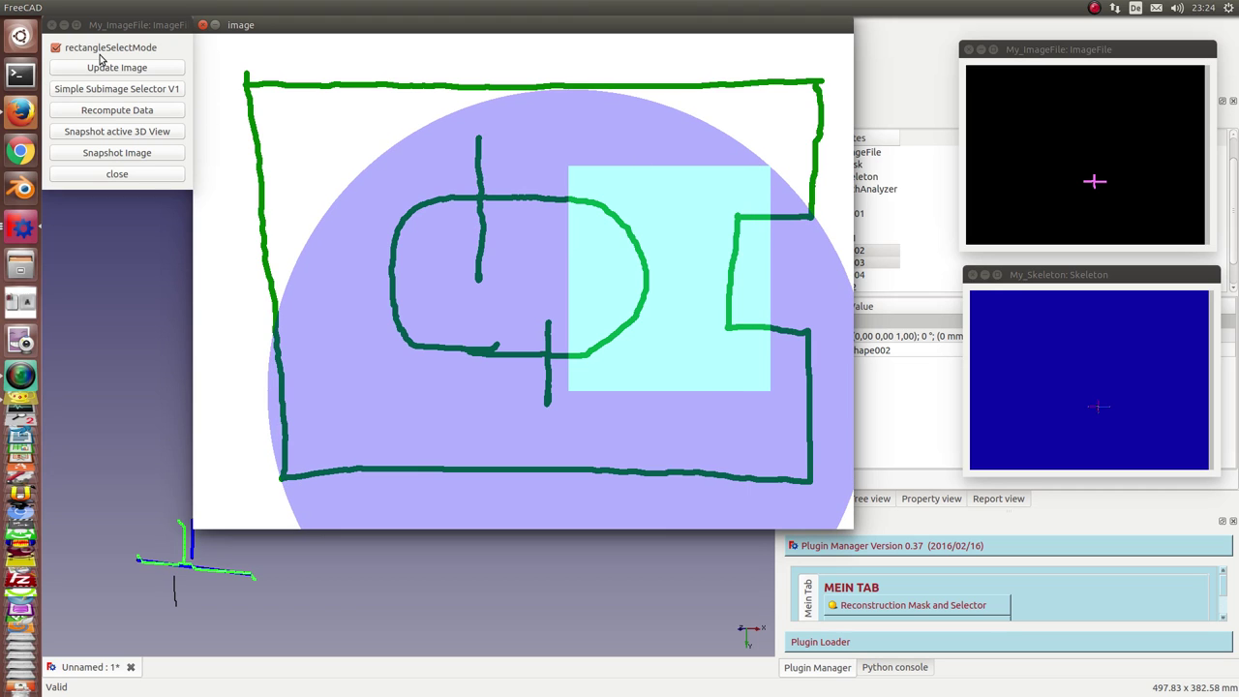
pyautogui.click(111, 110)
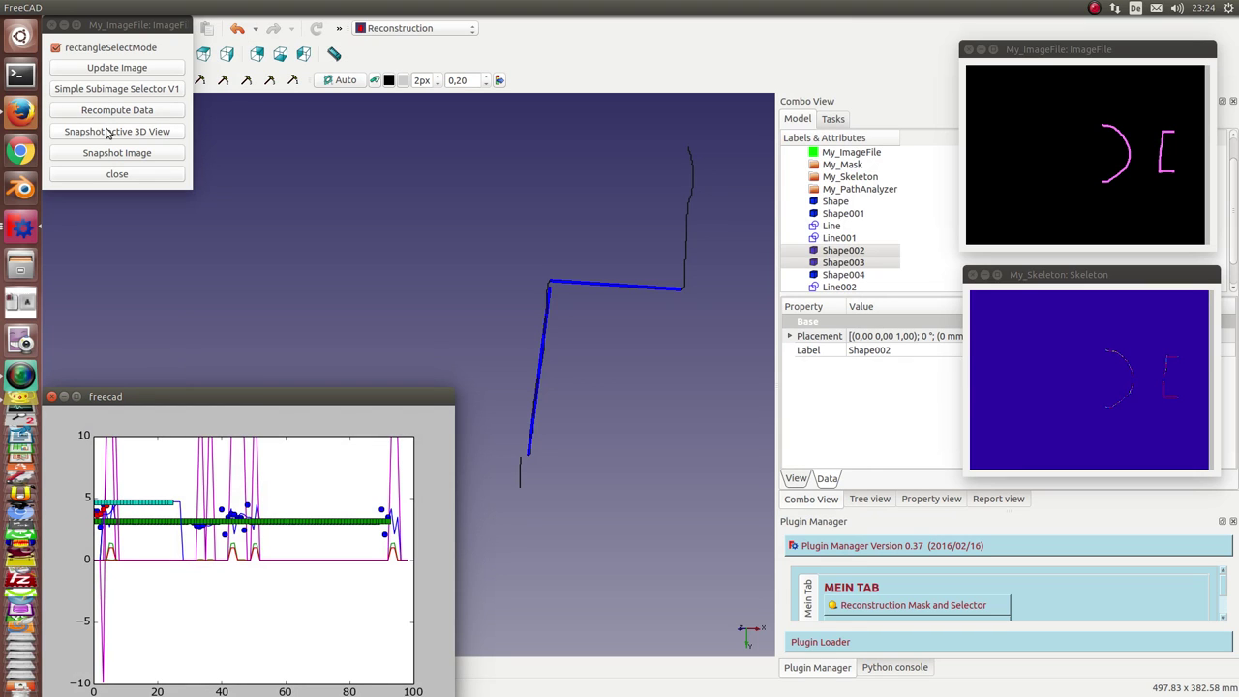
# Switch to circular selection, circle the central oval in the sketch image, and recompute.
pyautogui.click(104, 90)
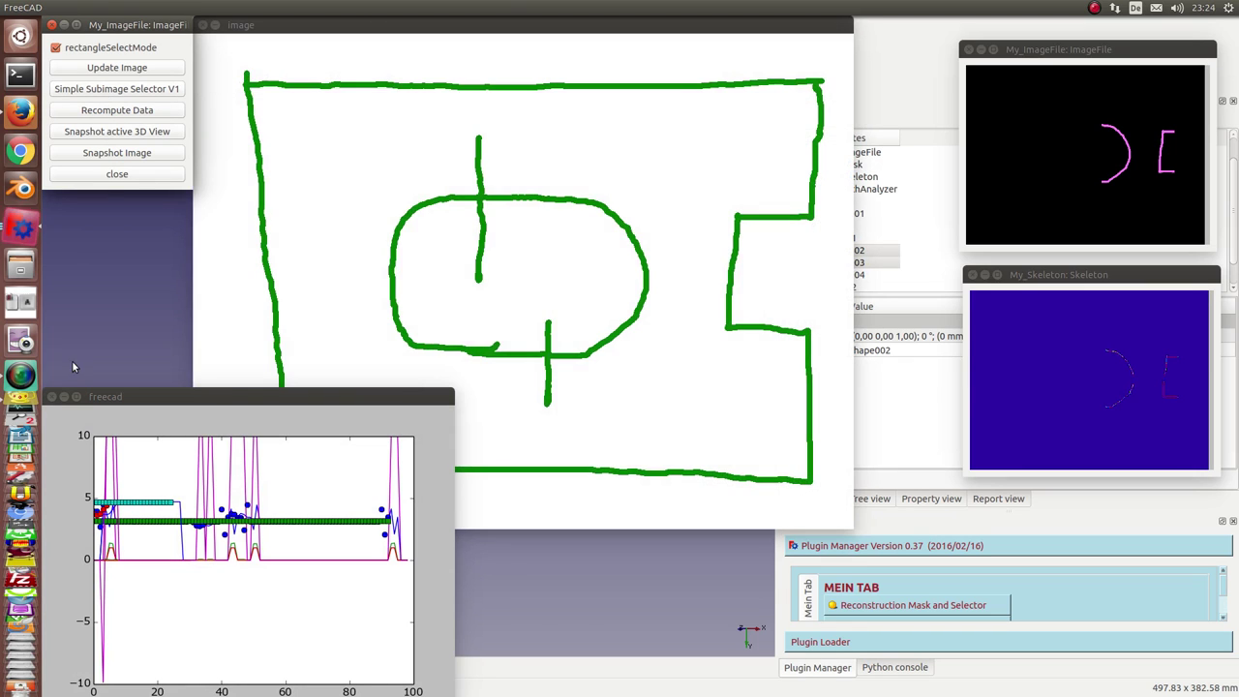
pyautogui.click(51, 397)
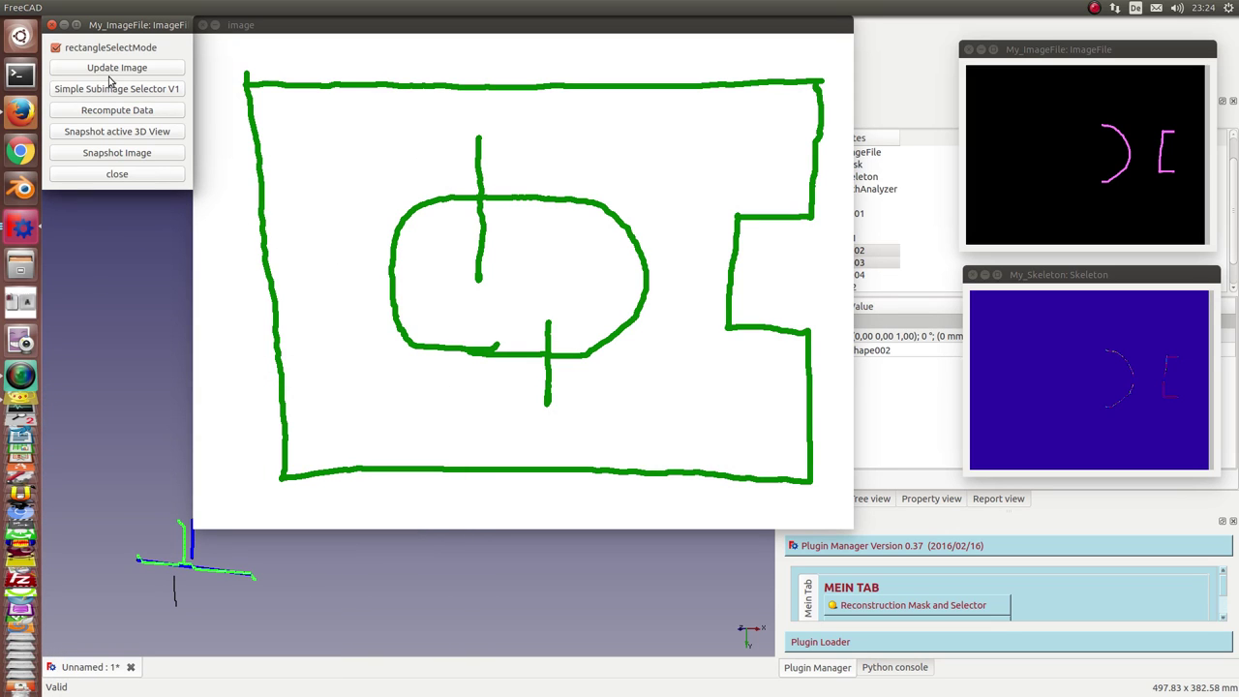
pyautogui.click(55, 49)
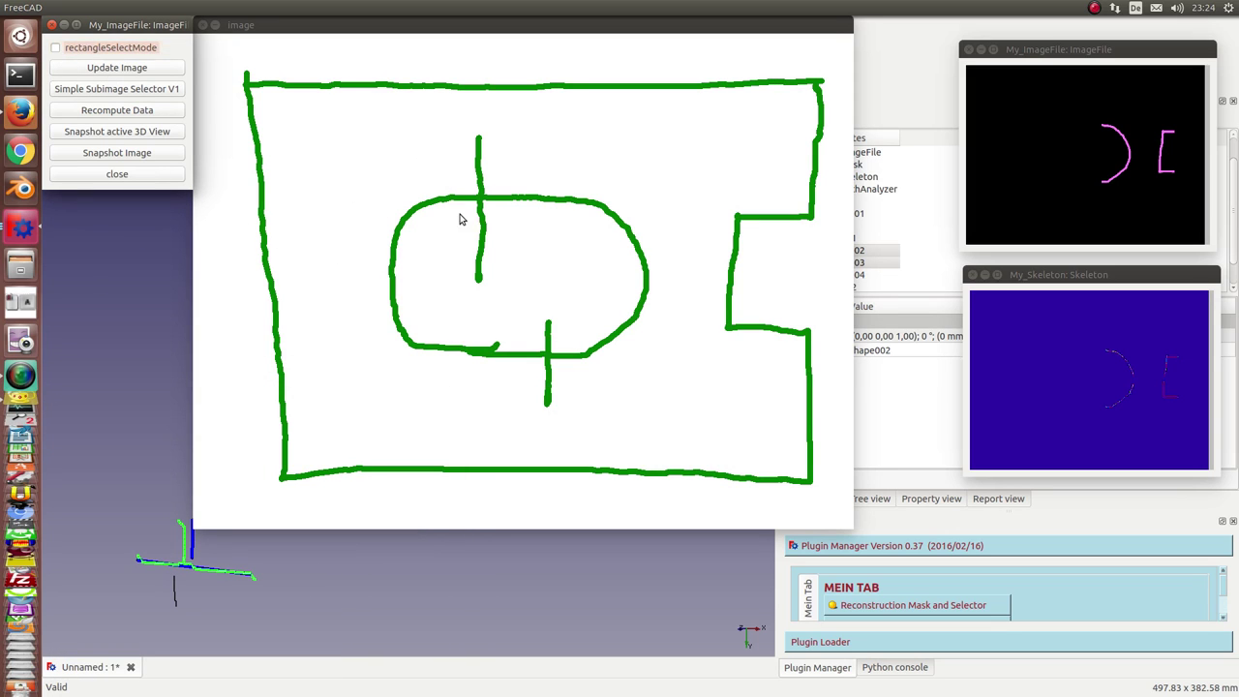
pyautogui.moveTo(477, 280); pyautogui.dragTo(408, 116)
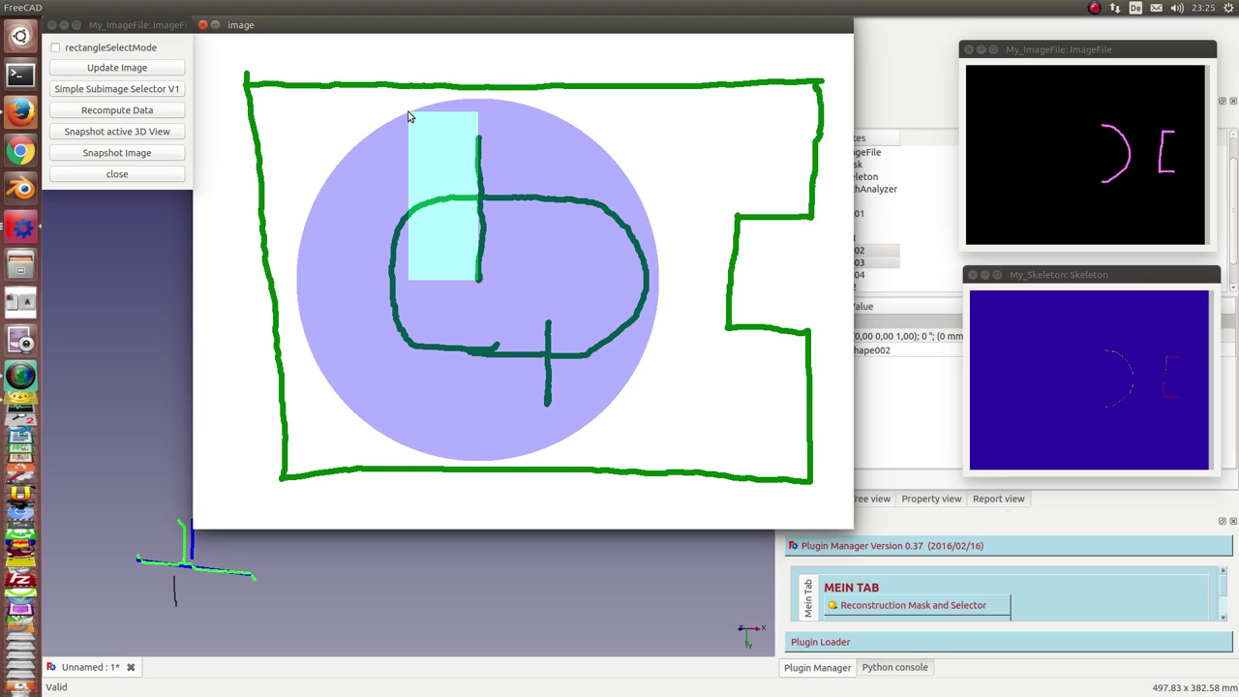
pyautogui.click(123, 114)
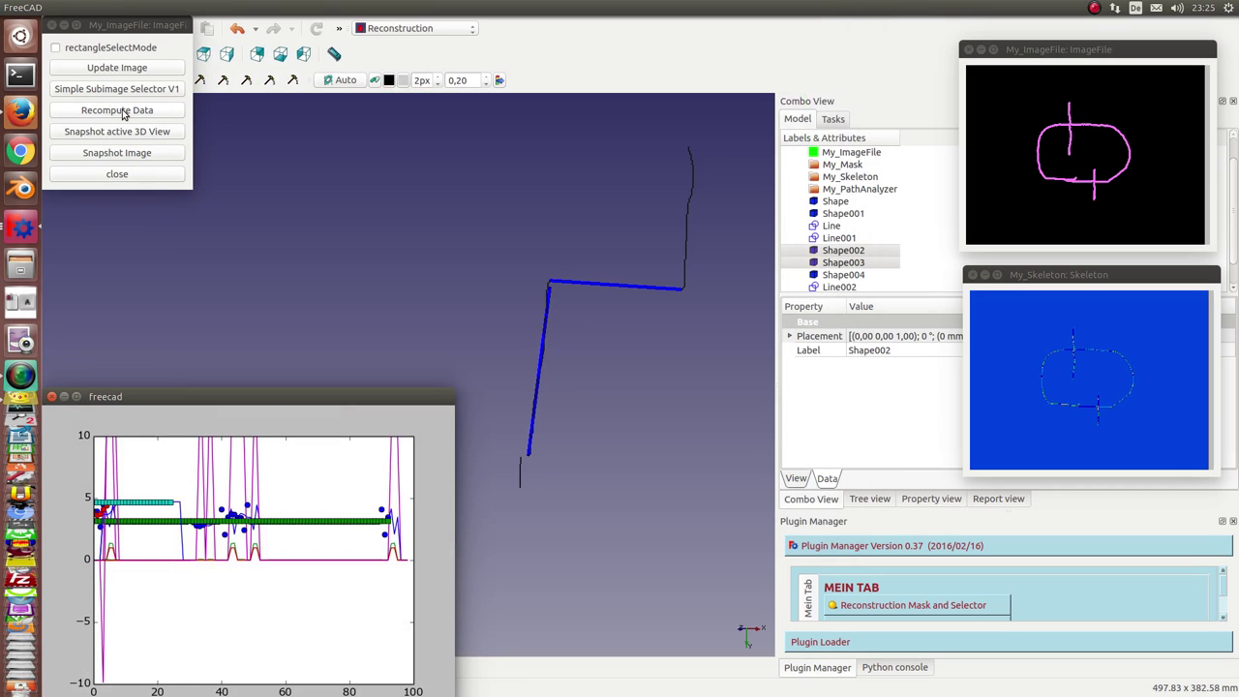